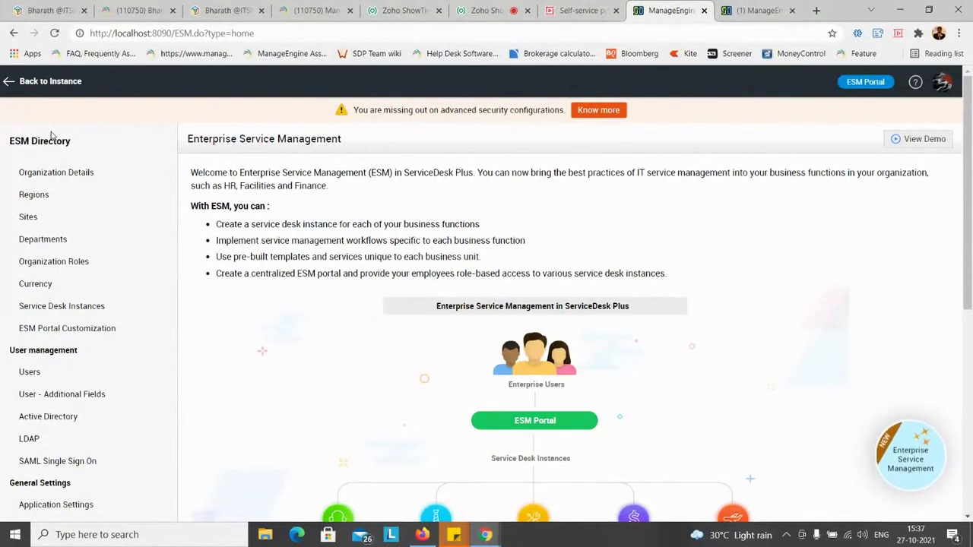
- Open the ESM Portal Customization settings and check which instances can be set as the default landing page
left_click(80, 333)
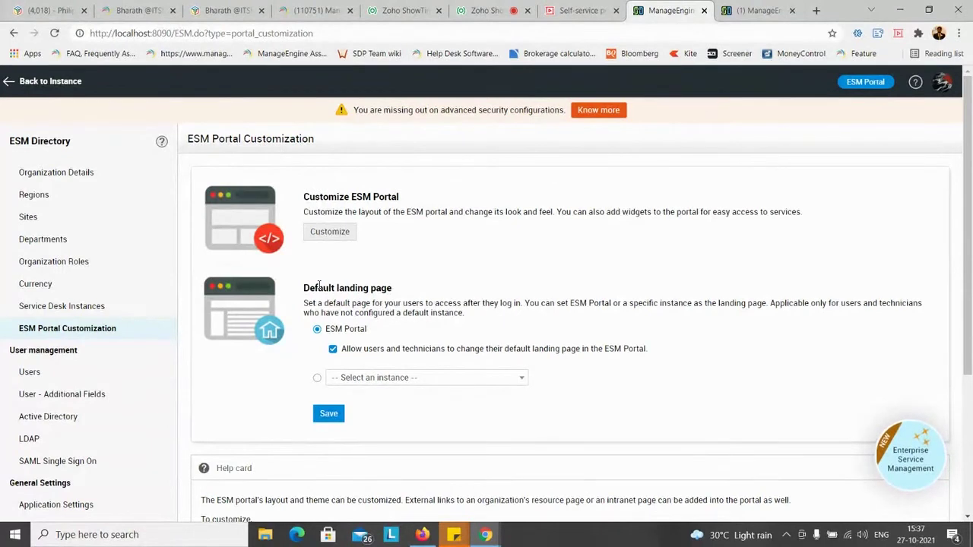
left_click(396, 378)
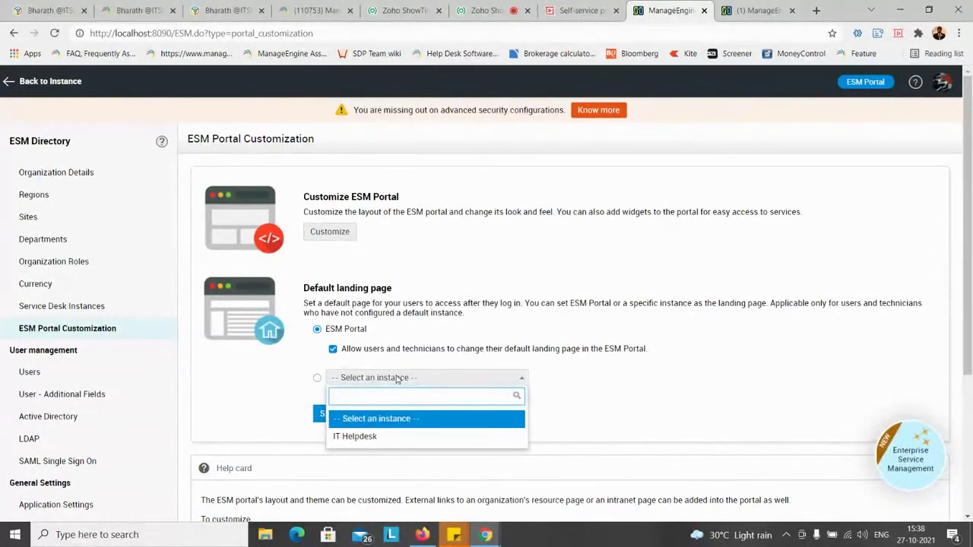
left_click(551, 362)
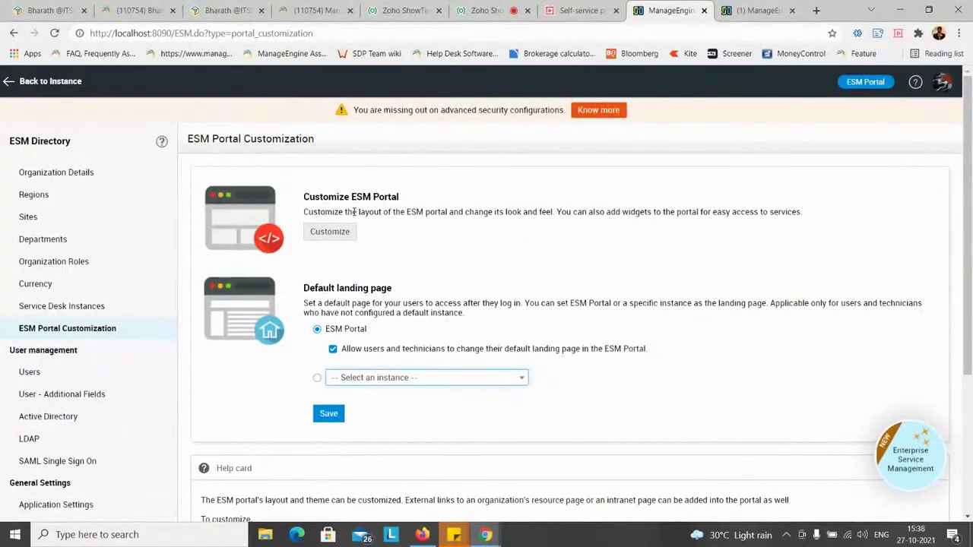
- Open the ESM portal layout for customization and compare its Code View, Preview and Split View
left_click(344, 231)
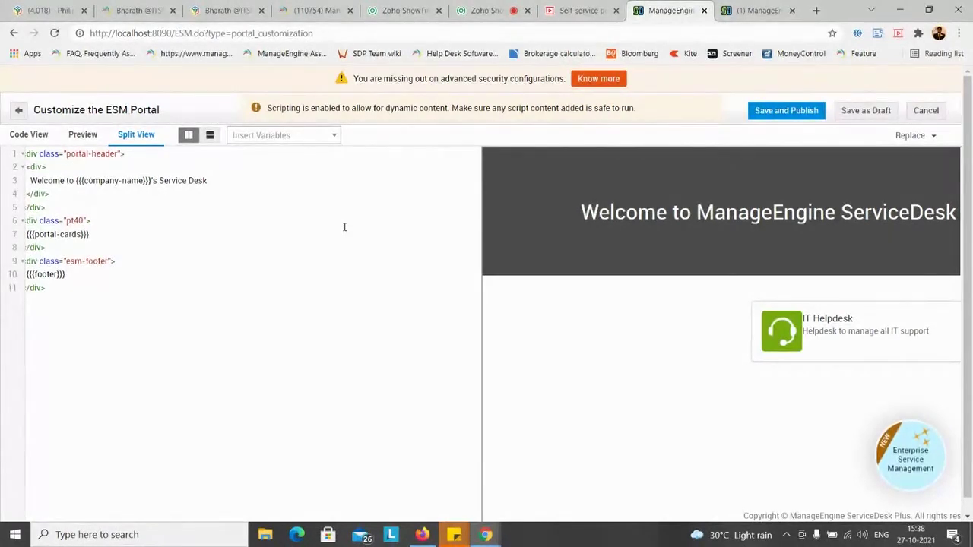
left_click(28, 137)
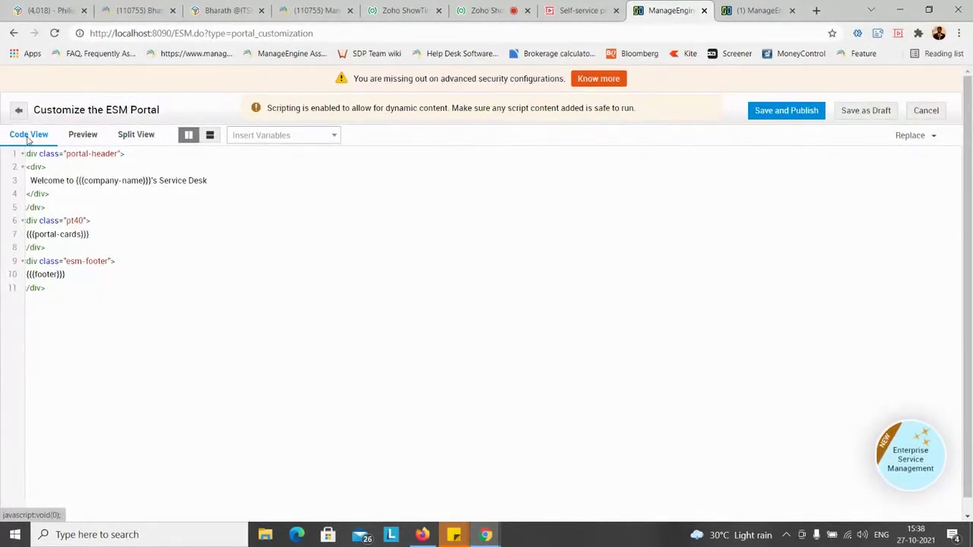
left_click(83, 135)
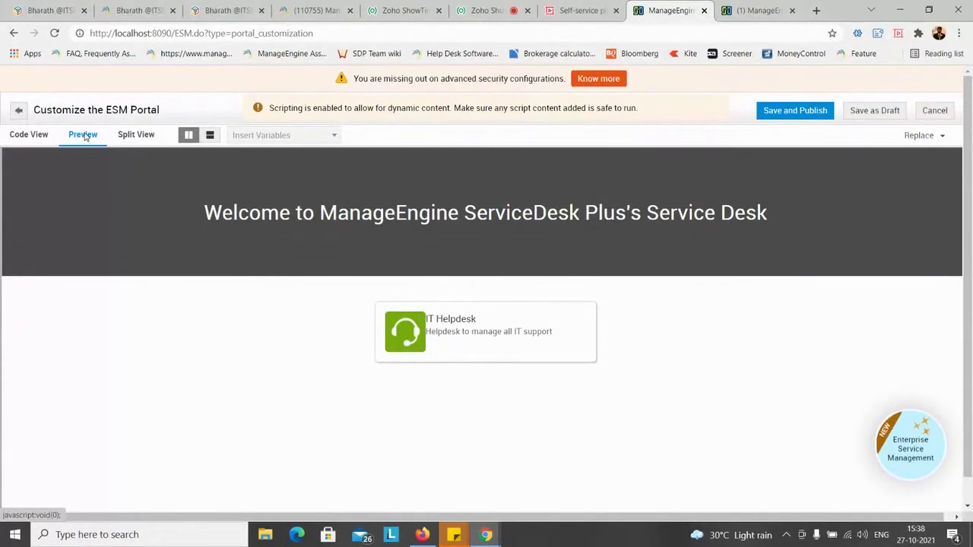
left_click(121, 138)
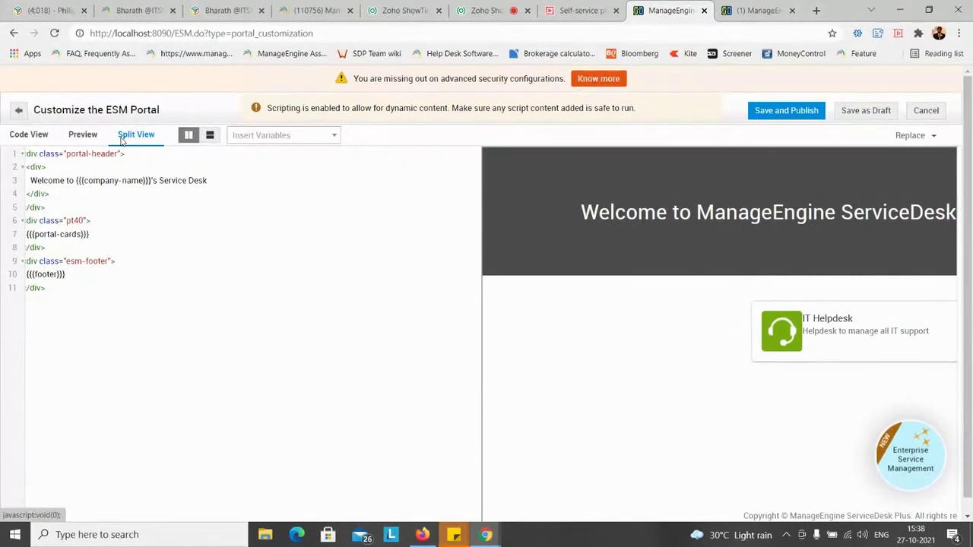
- Check the variables available for insertion, then highlight the company-name variable in the code and compare it with the rendered portal
left_click(272, 144)
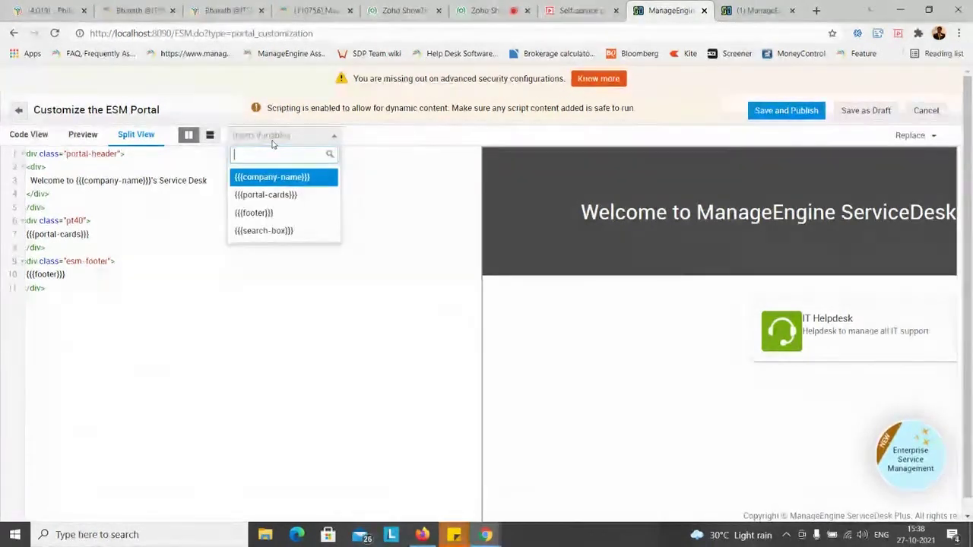
left_click(175, 210)
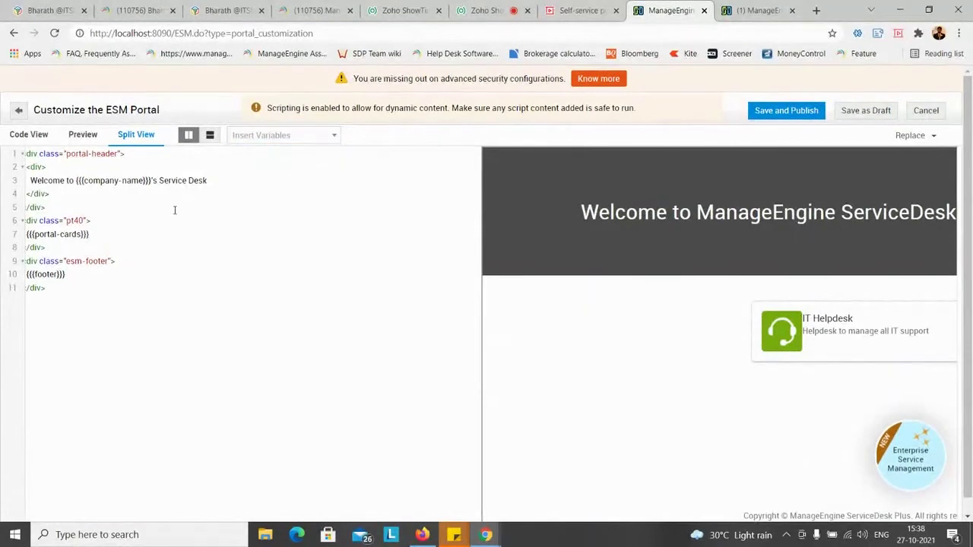
left_click_drag(82, 180, 149, 180)
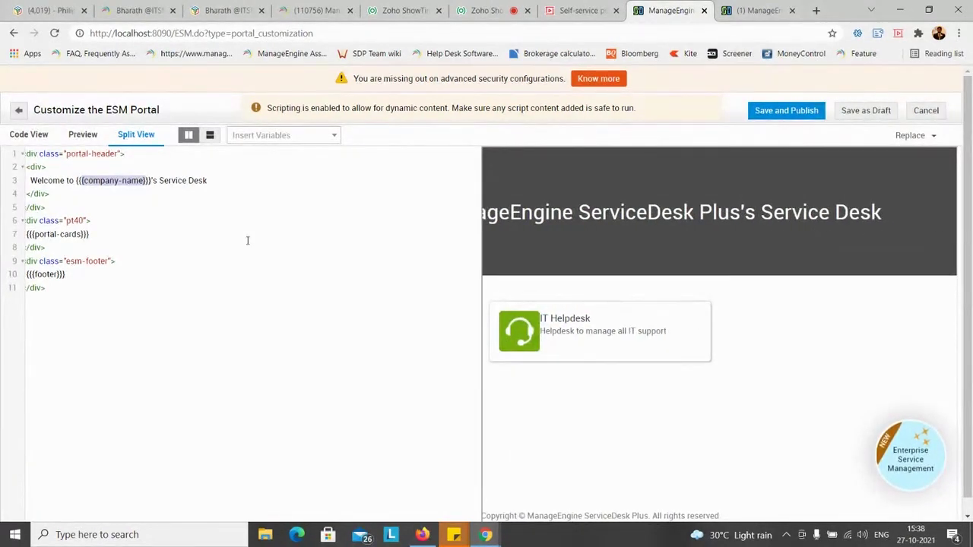
scroll(605, 364, "down", 1)
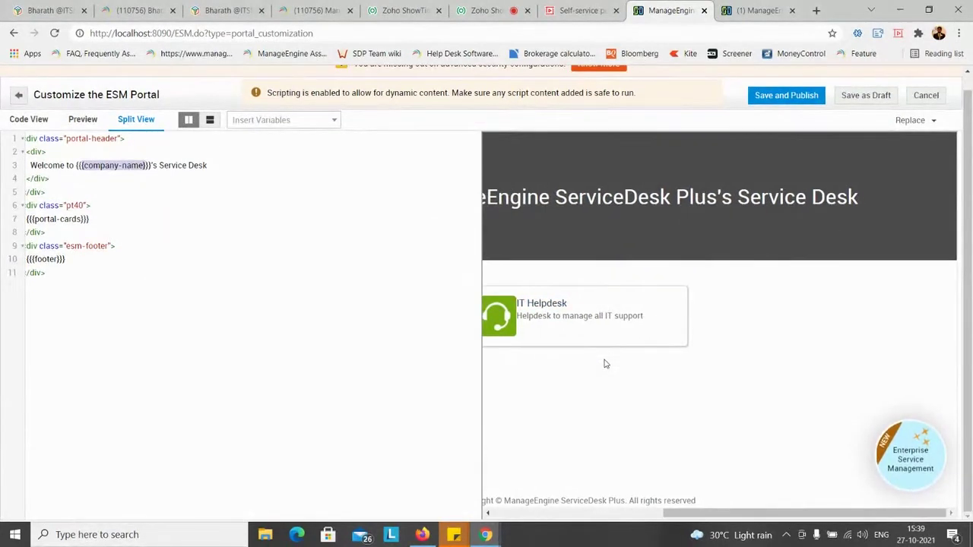
scroll(606, 364, "left", 3)
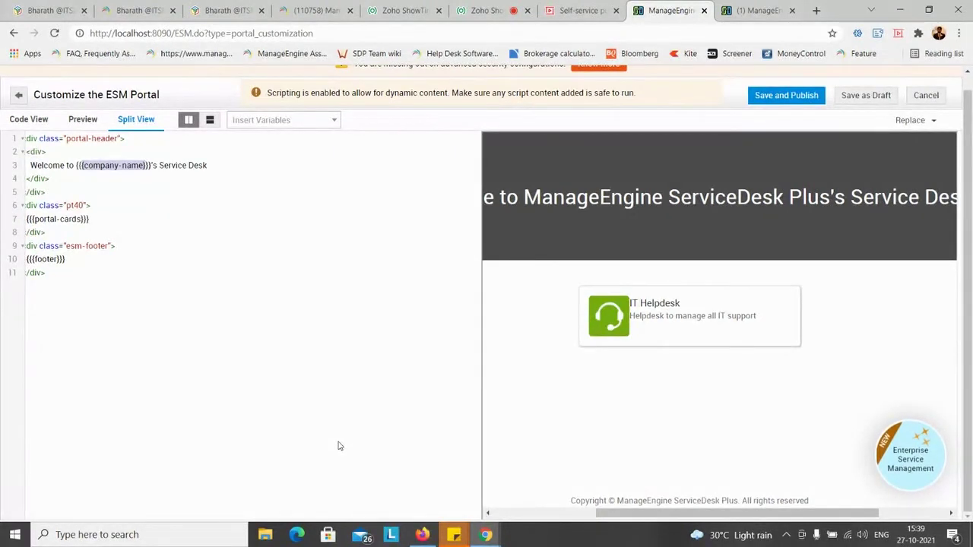
- Switch to the Zylker enterprise portal, answer its health question with Not well, and dismiss the message
key("ctrl+Tab")
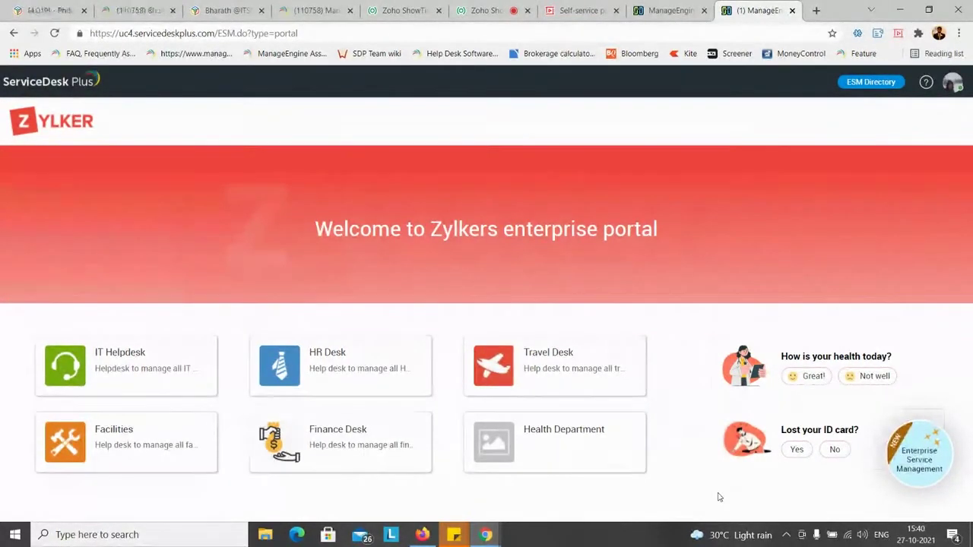
left_click(795, 452)
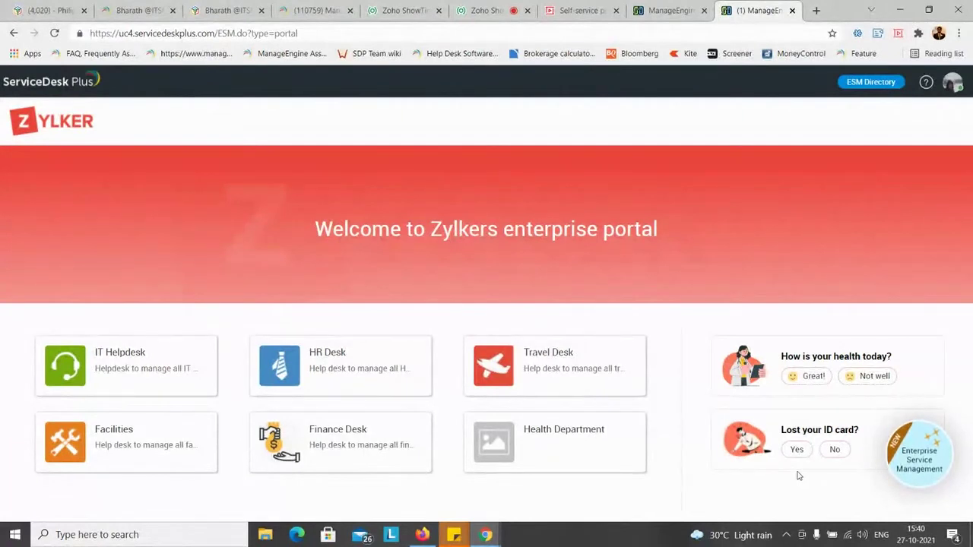
left_click(866, 383)
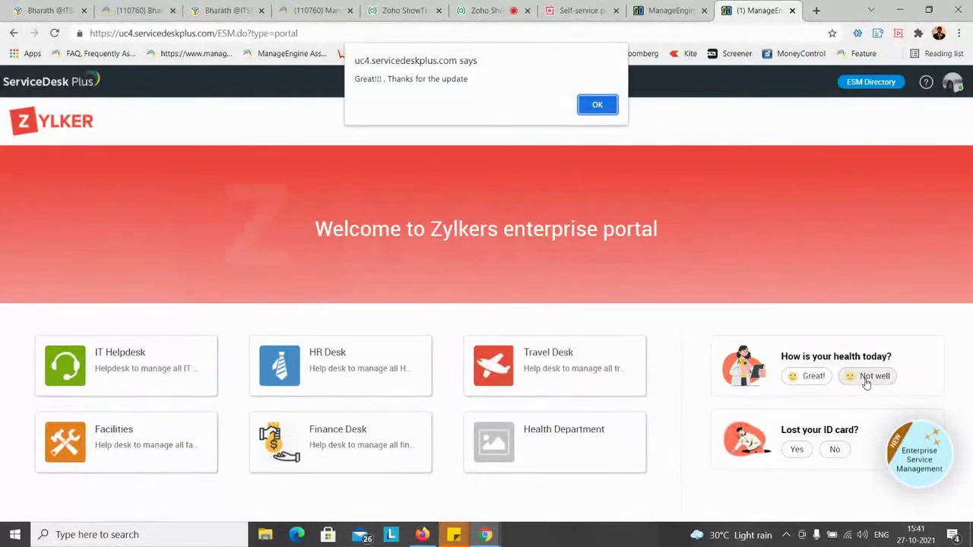
left_click(597, 104)
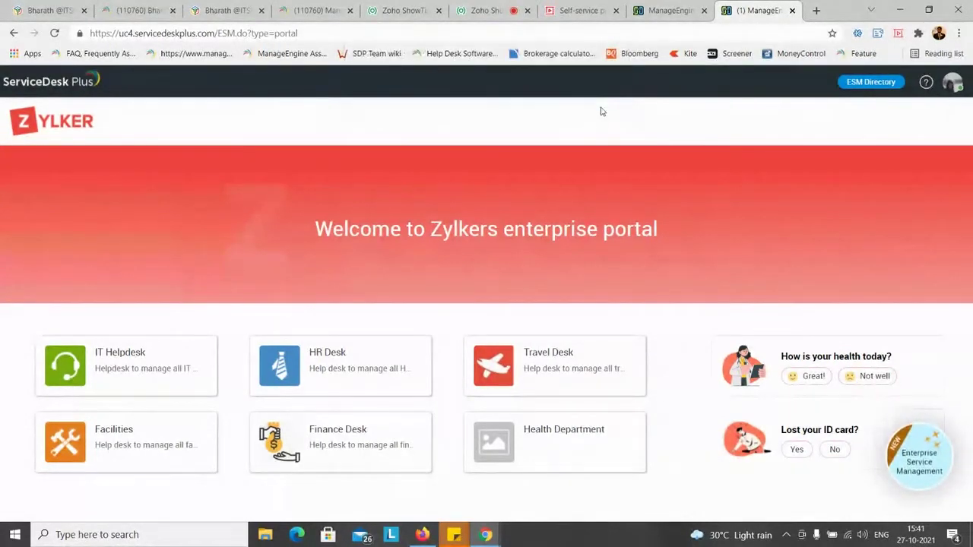
- Open the HR Desk instance and examine the unwell and lost ID card entries in its open requests list
left_click(336, 349)
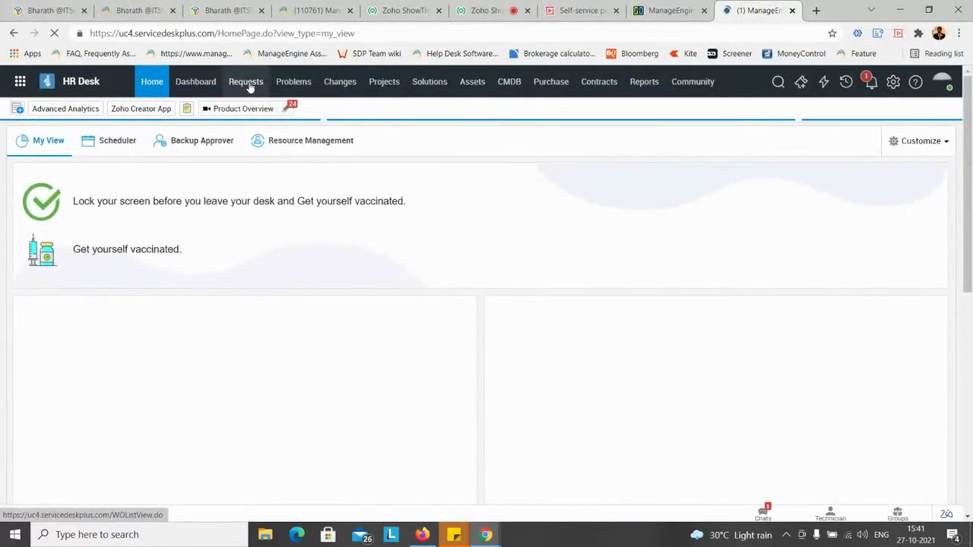
left_click(249, 82)
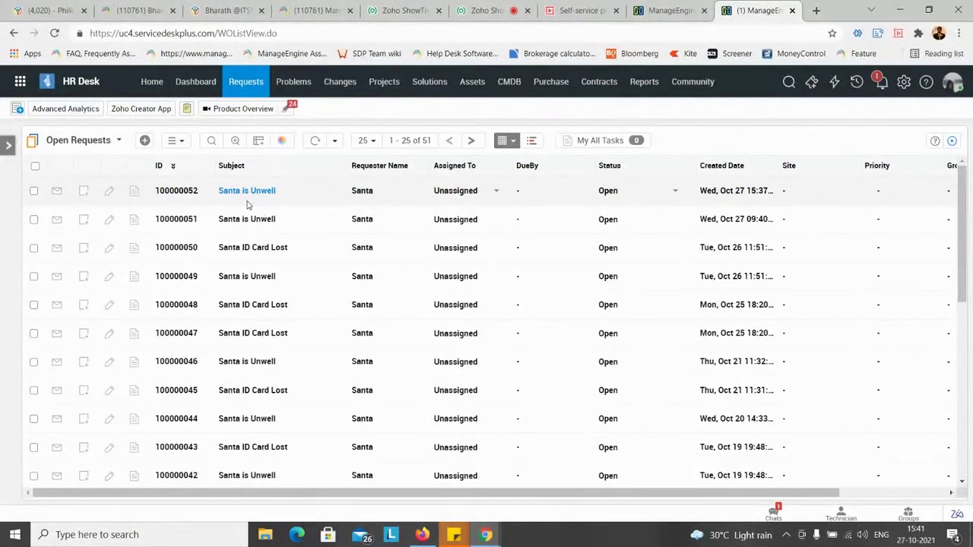
mouse_move(225, 198)
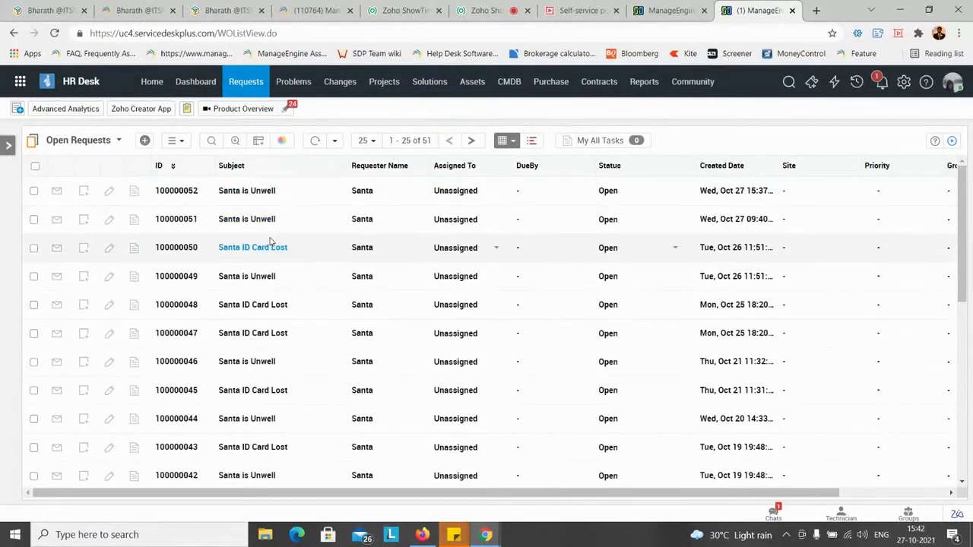
mouse_move(270, 226)
mouse_move(271, 251)
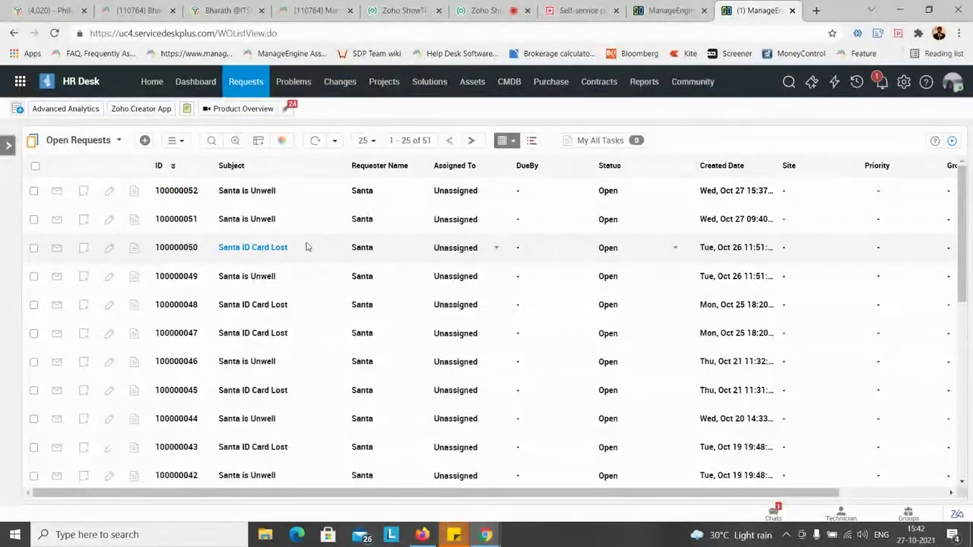
- Switch to the self-service portal presentation in Zoho Show and play it from the "Requester home page customization" slide
key("ctrl+shift+Tab")
key("ctrl+shift+Tab")
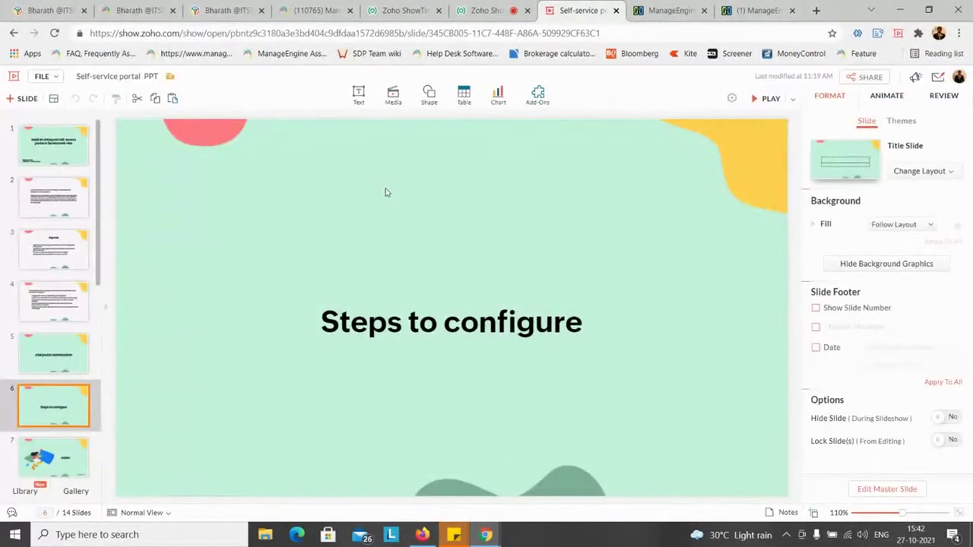
scroll(53, 389, "down", 2)
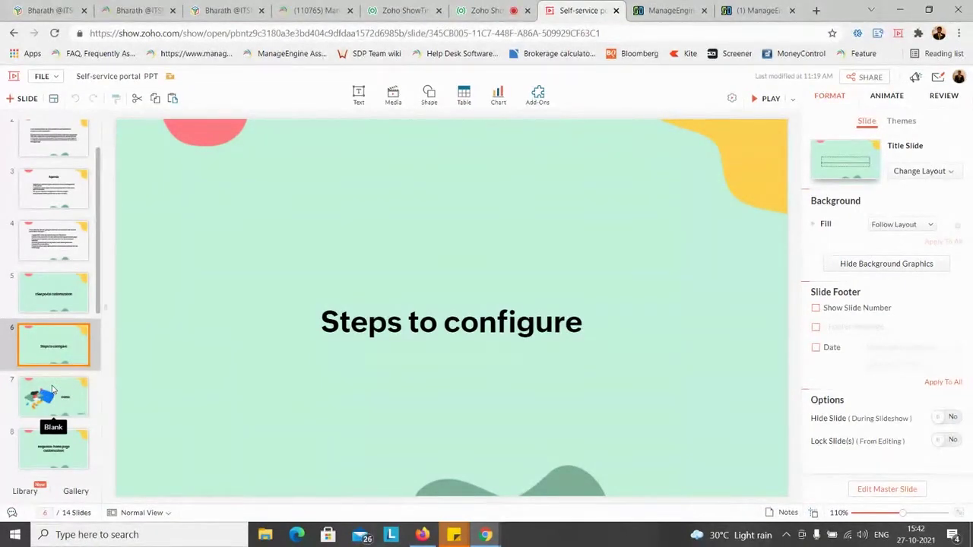
left_click(52, 391)
left_click(52, 435)
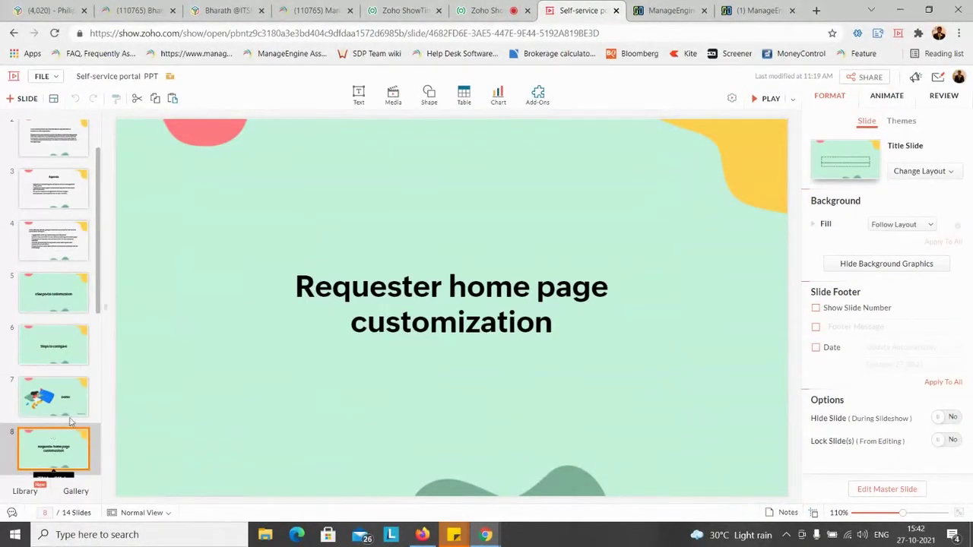
left_click(760, 95)
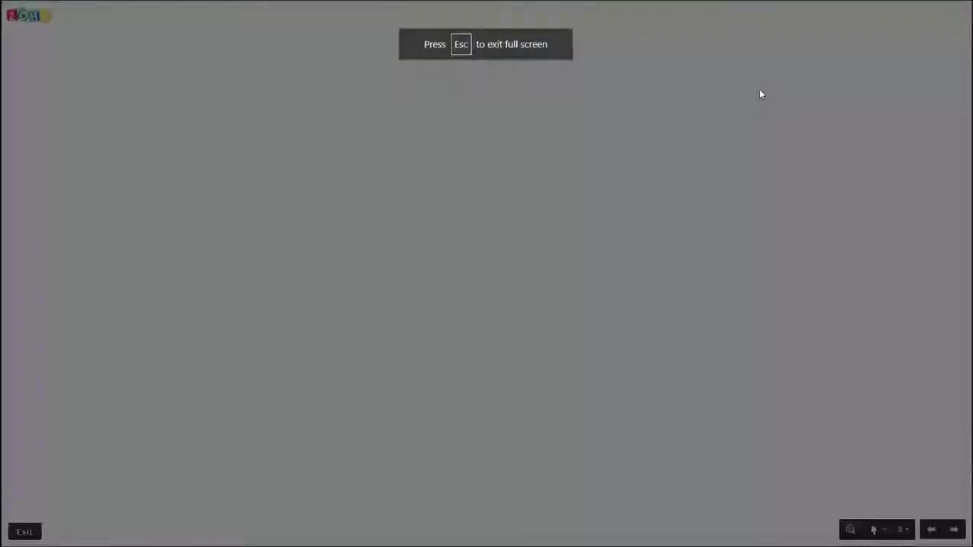
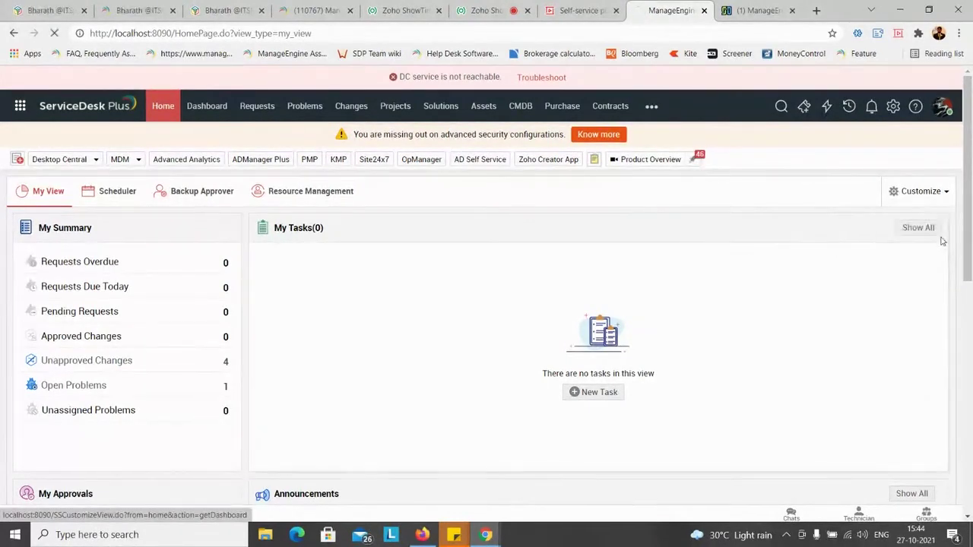
- Open the Self Service Portal Customization page in the local ServiceDesk Plus and look over the banner and widgets
left_click(939, 239)
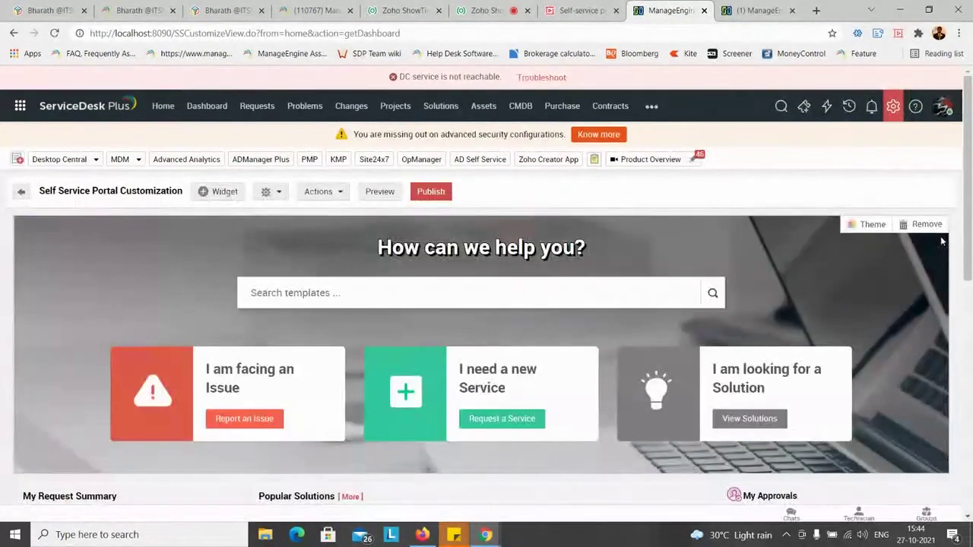
scroll(940, 240, "down", 7)
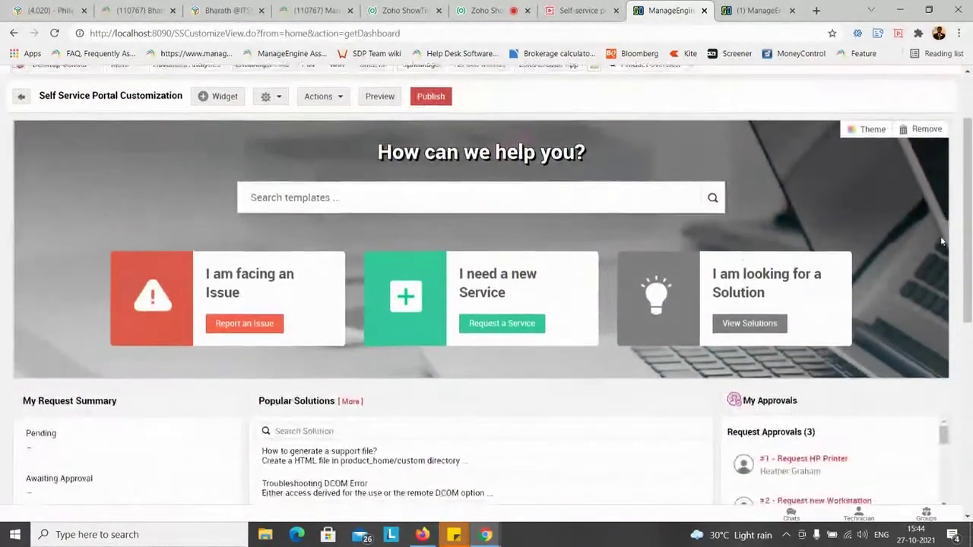
scroll(941, 241, "up", 8)
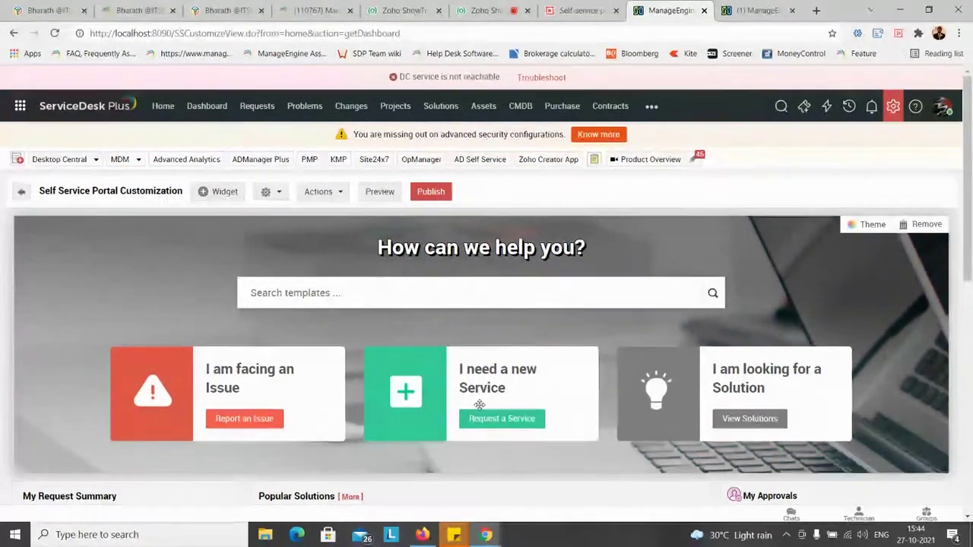
- Try the Misty, Ocean and Prime themes on the self-service portal banner, and apply the Spearmint theme
left_click(868, 228)
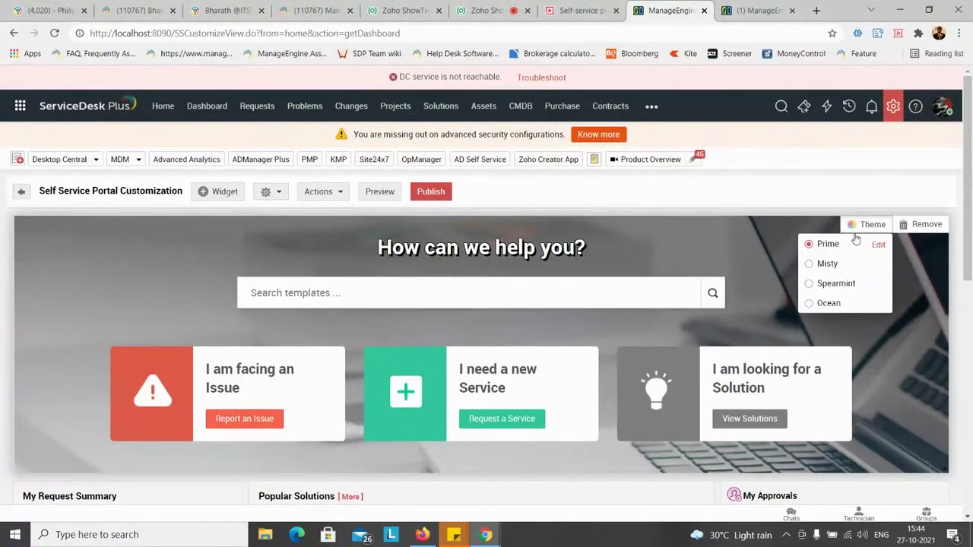
left_click(822, 265)
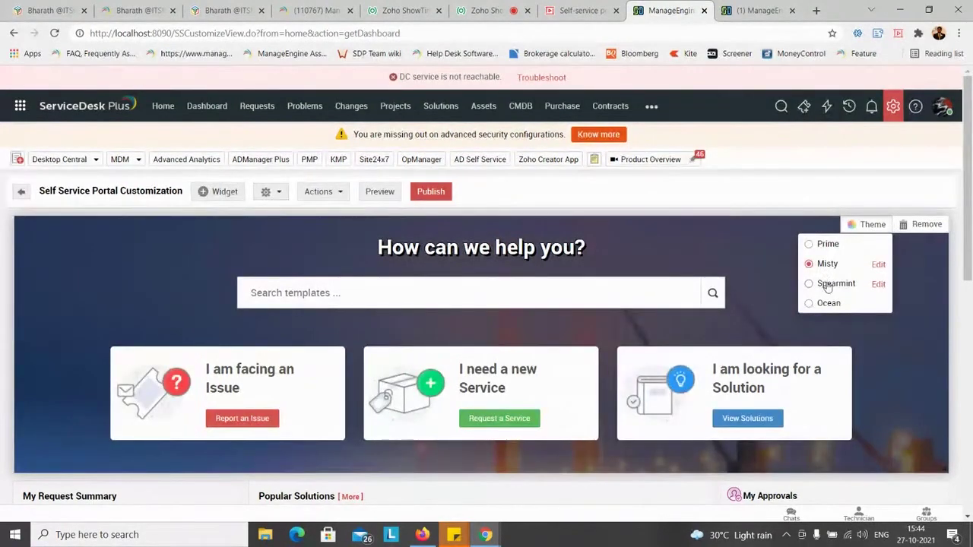
left_click(826, 285)
left_click(829, 303)
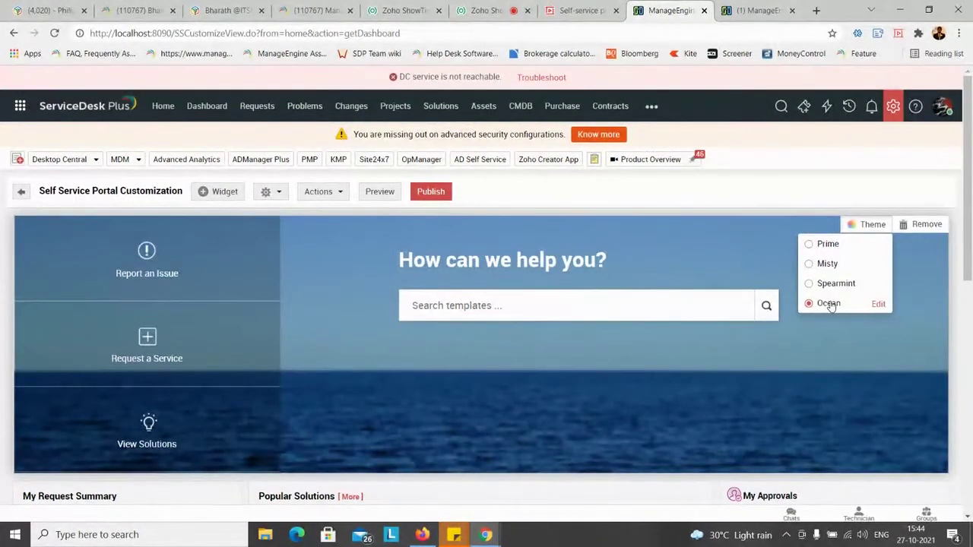
left_click(827, 244)
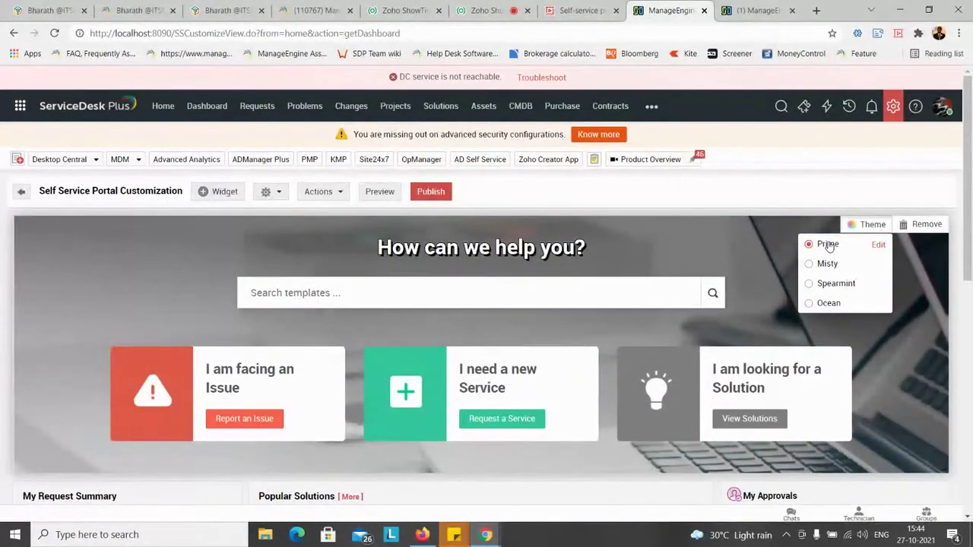
left_click(828, 265)
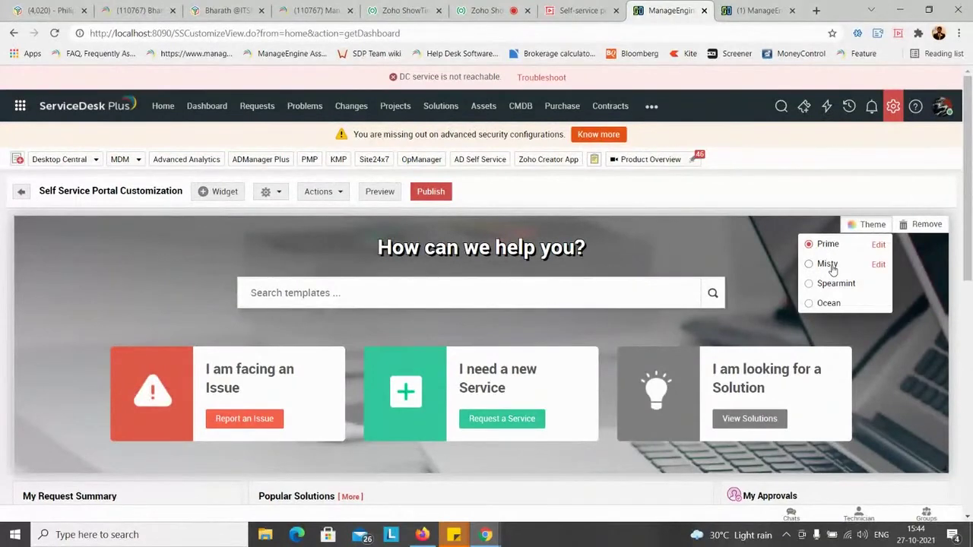
left_click(834, 284)
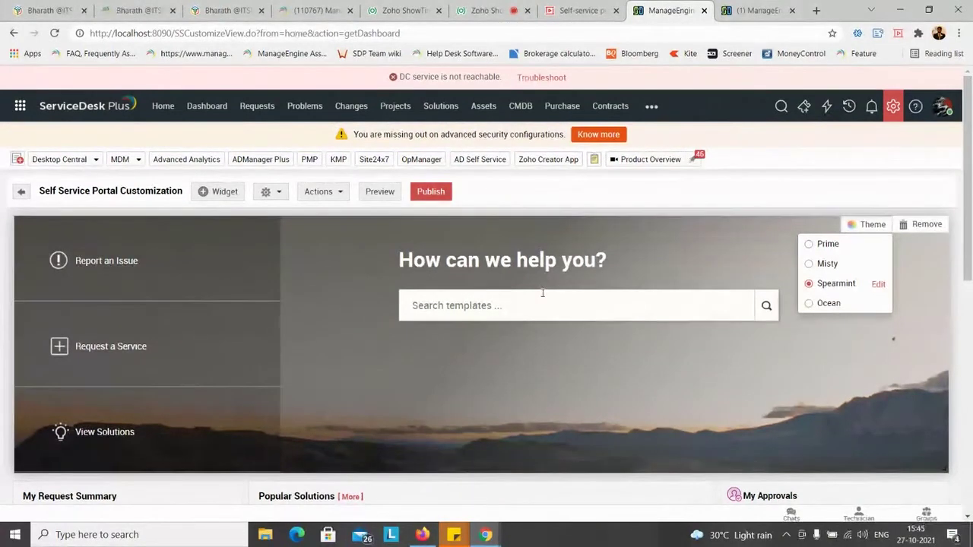
scroll(541, 292, "down", 4)
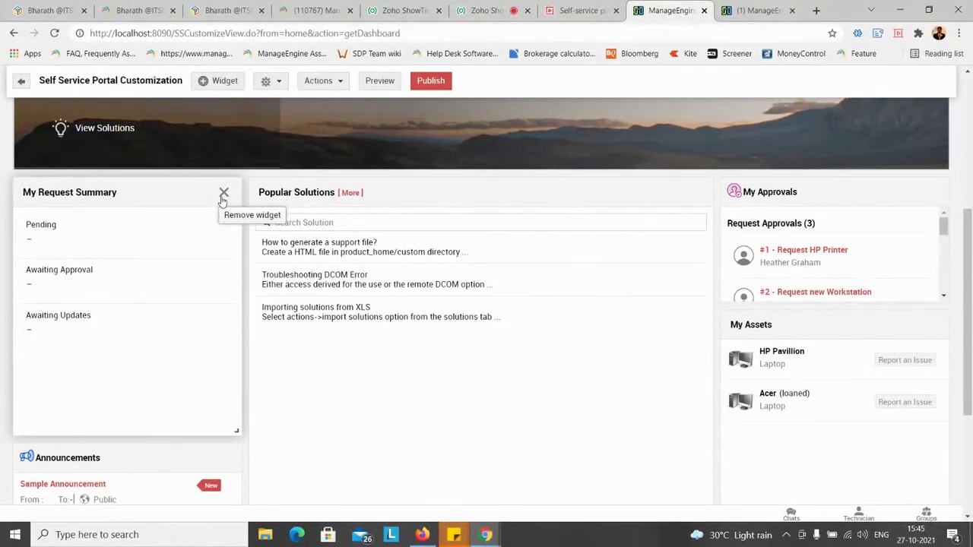
- Remove the My Request Summary widget, move Popular Solutions to the first column under the banner, and place Announcements beside it
left_click(223, 194)
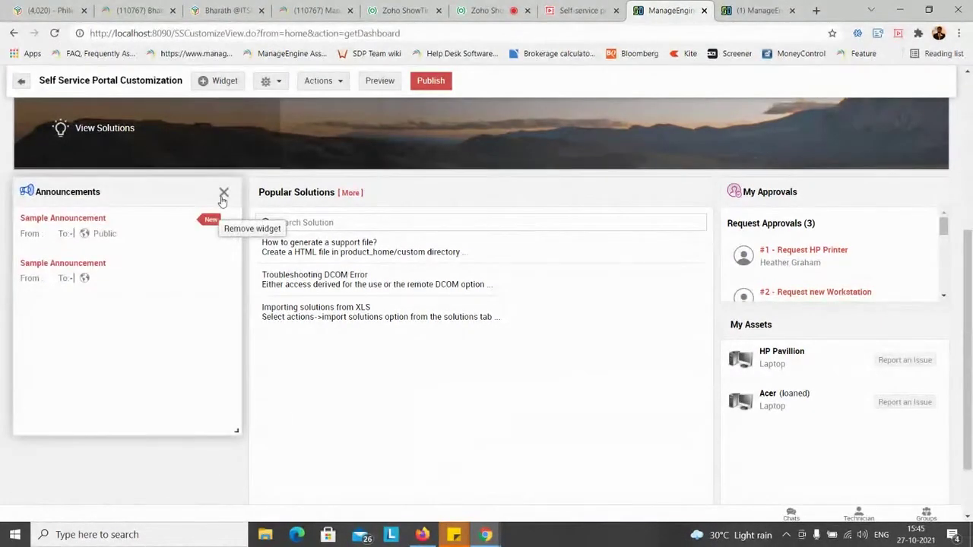
left_click_drag(569, 188, 172, 185)
scroll(176, 233, "down", 3)
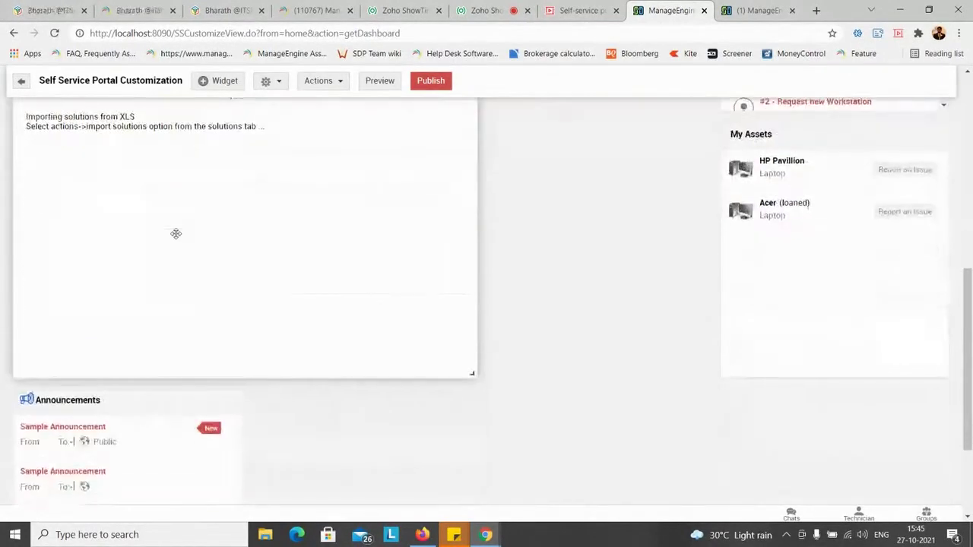
left_click_drag(78, 408, 601, 174)
scroll(601, 174, "up", 4)
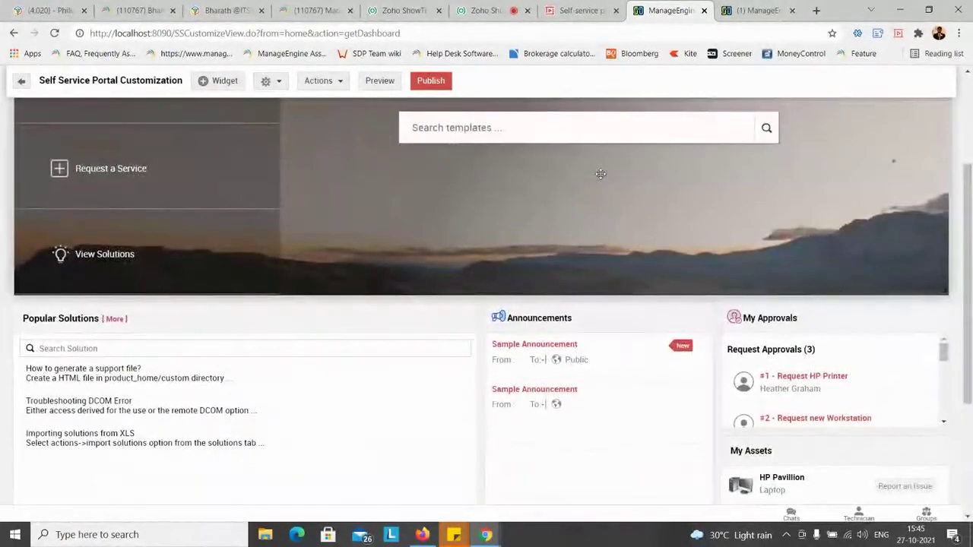
scroll(600, 174, "up", 3)
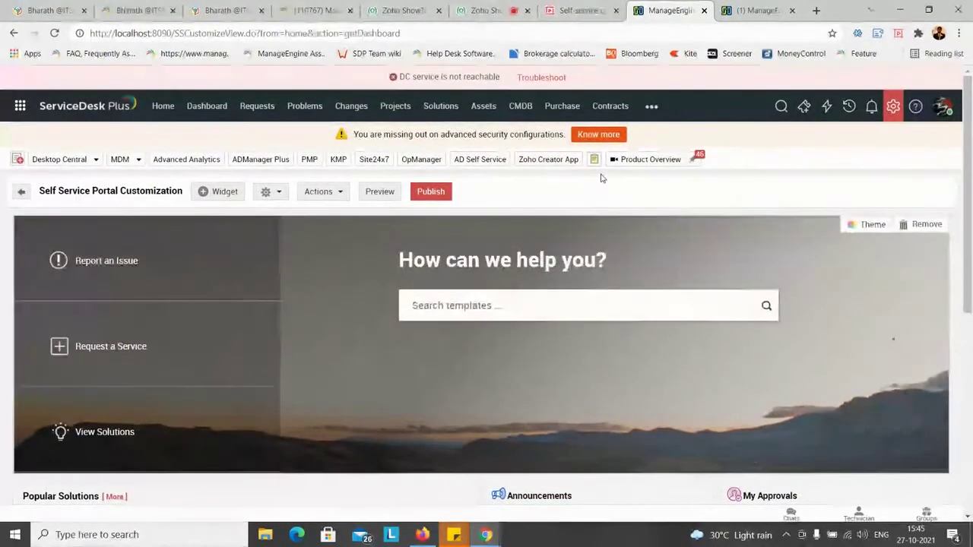
- Set the portal layout to 2 columns, try the lighter and dark grey background colors, and apply the blue-grey one
left_click(266, 193)
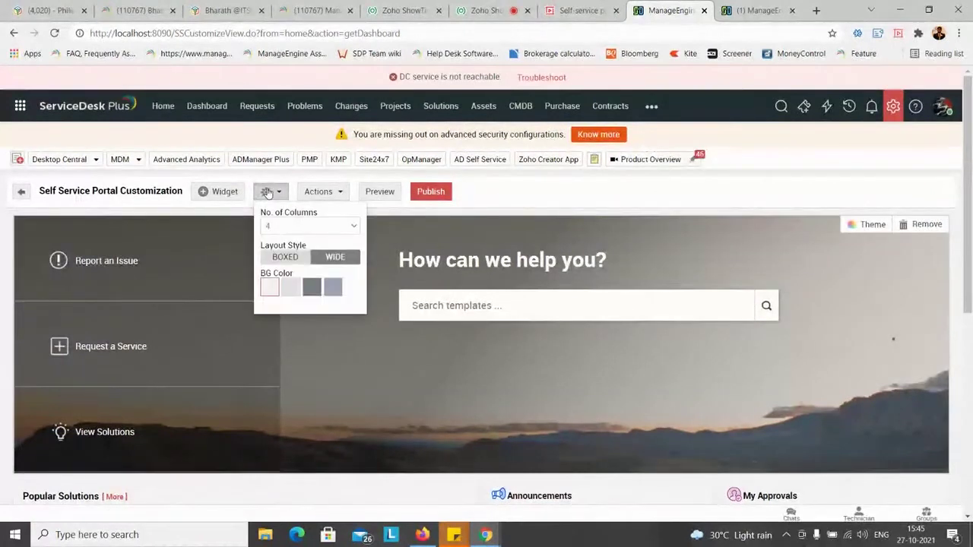
left_click(297, 226)
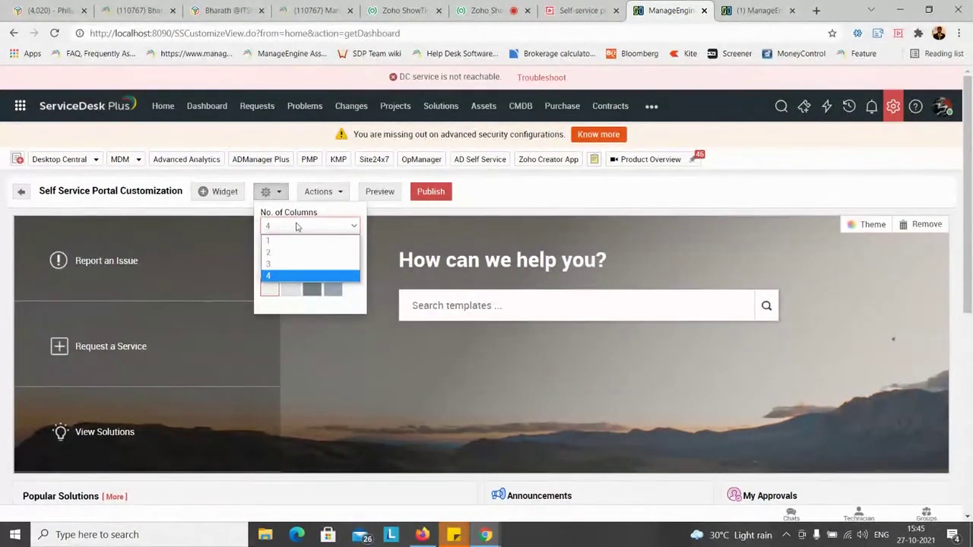
left_click(300, 252)
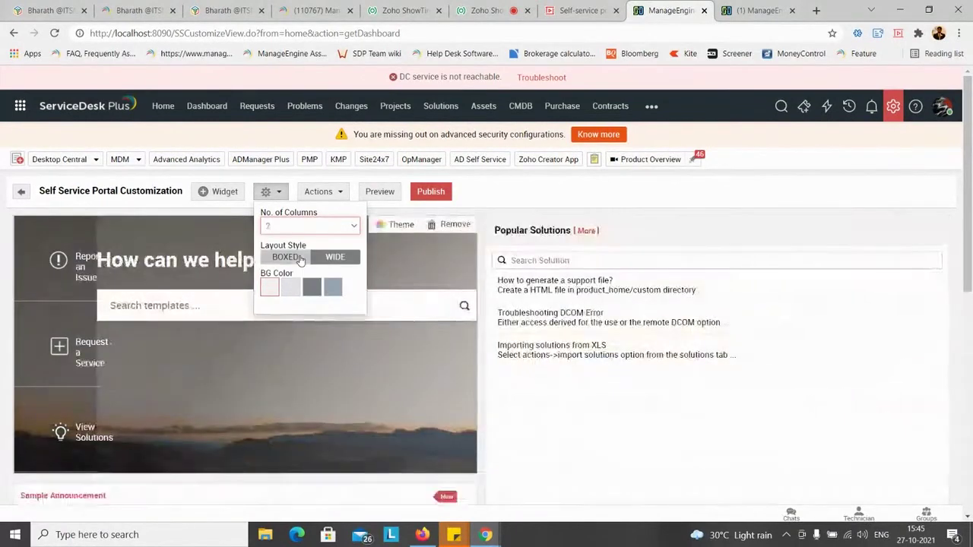
scroll(301, 259, "down", 1)
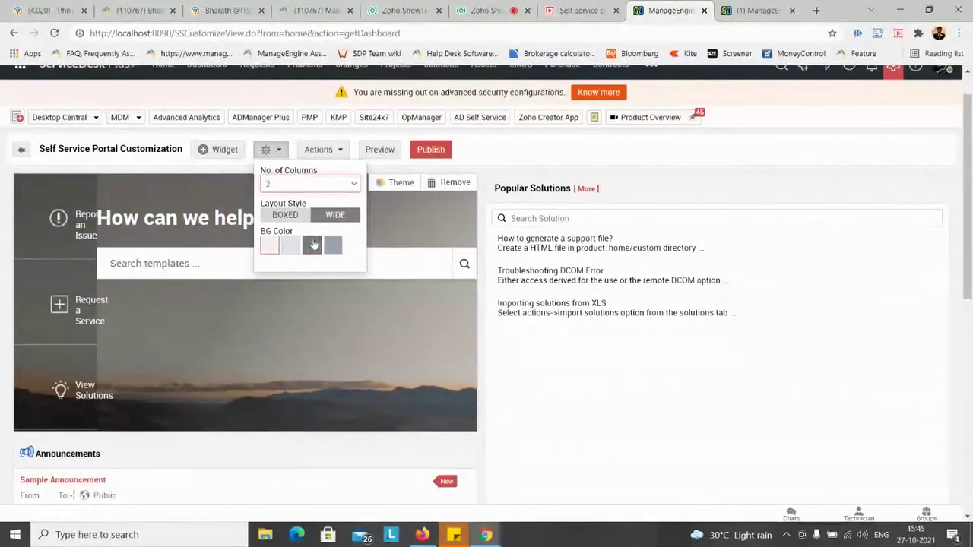
left_click(295, 244)
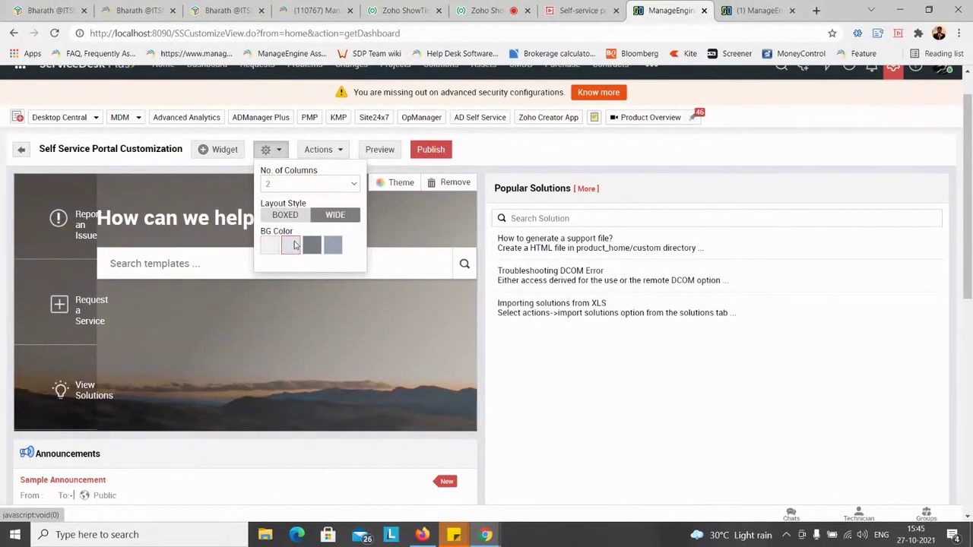
left_click(311, 247)
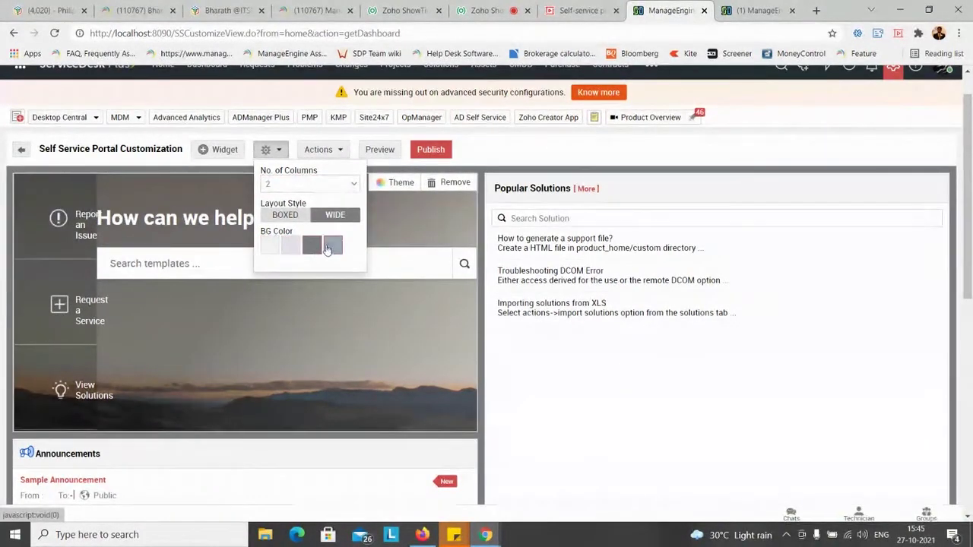
left_click(333, 245)
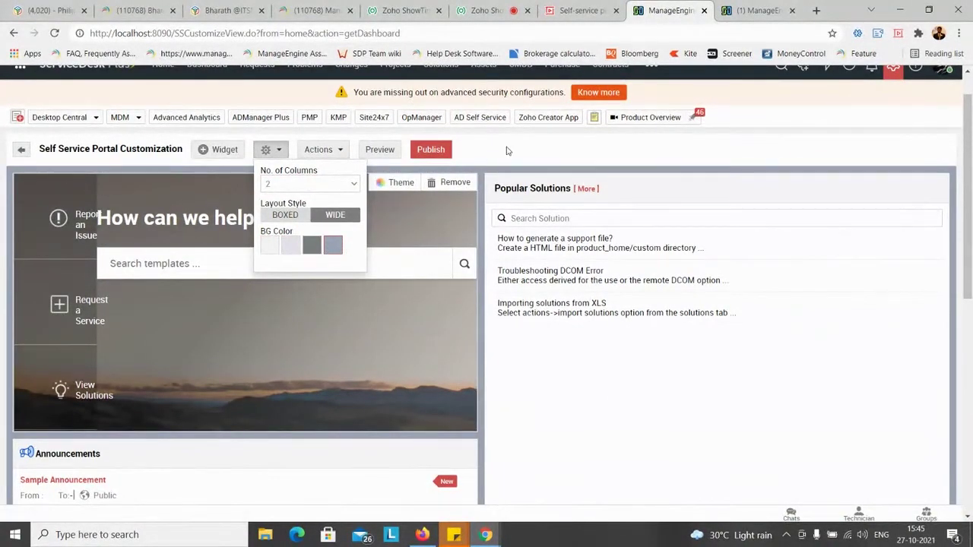
- Examine the URL, HTML and File options for a new custom widget, and close the widget form without adding one
left_click(204, 151)
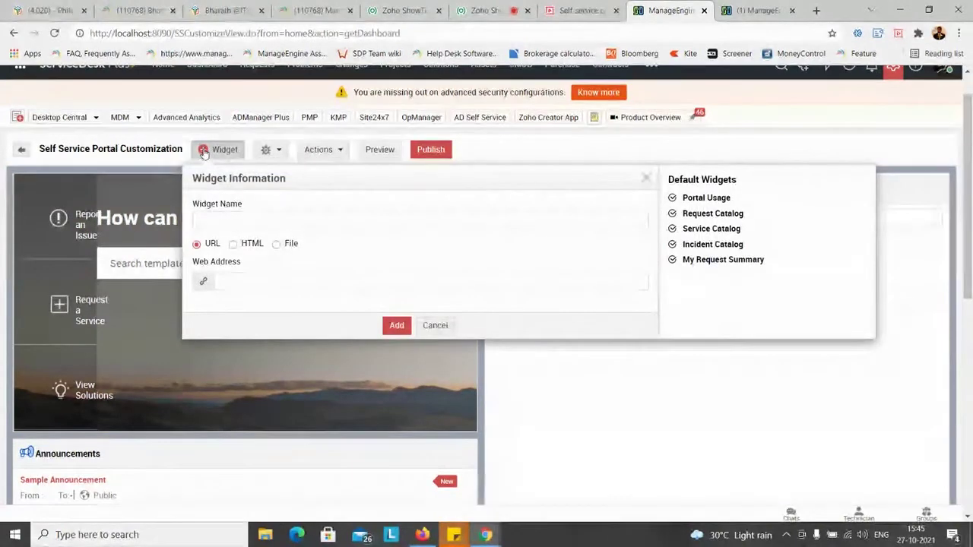
left_click(243, 280)
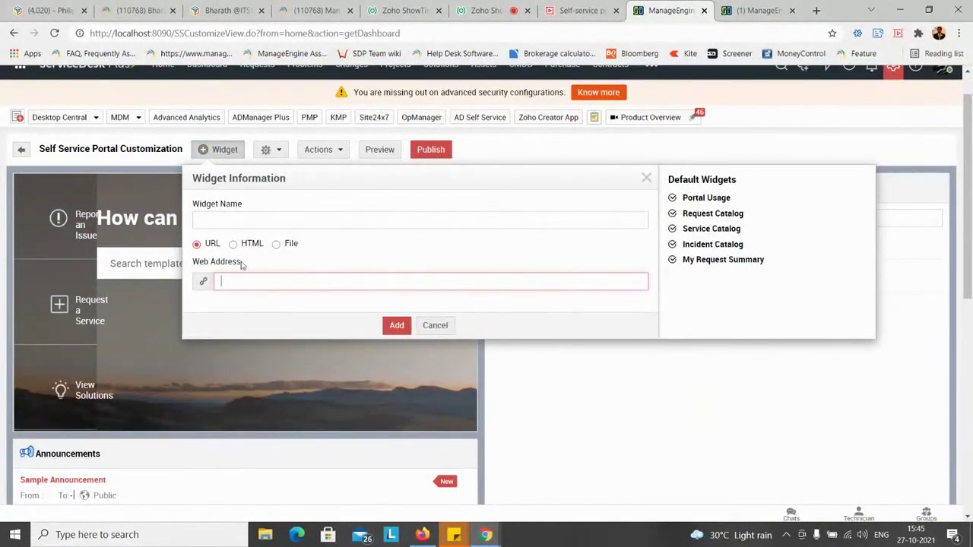
left_click(233, 244)
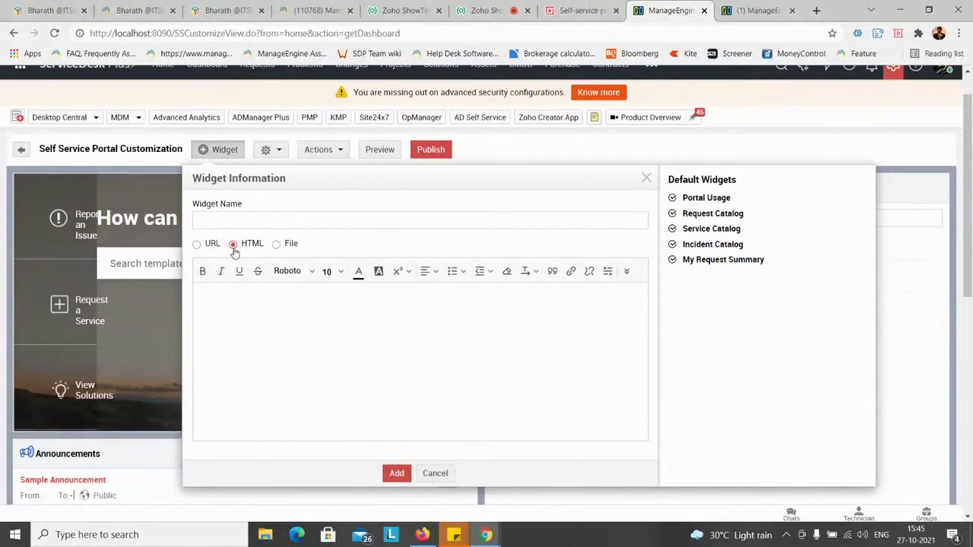
left_click(276, 244)
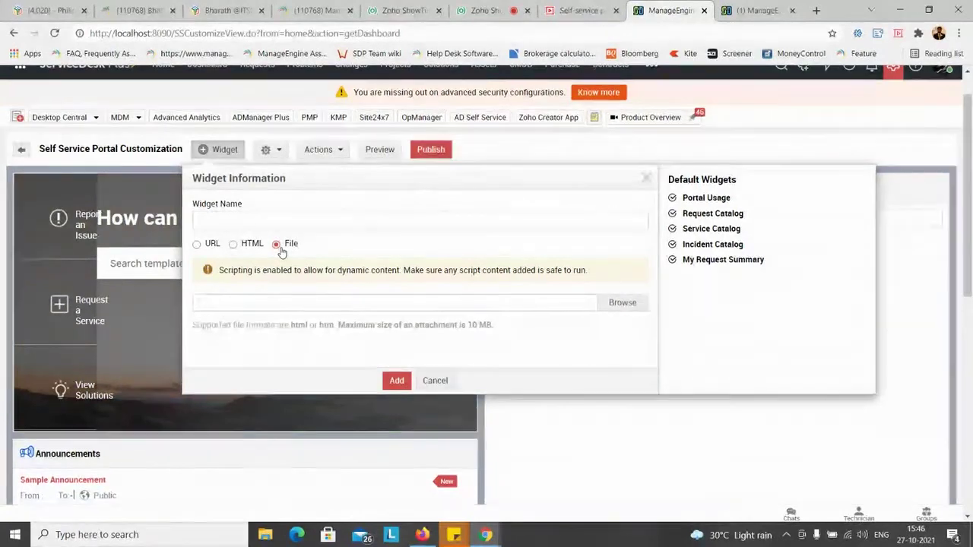
left_click(645, 178)
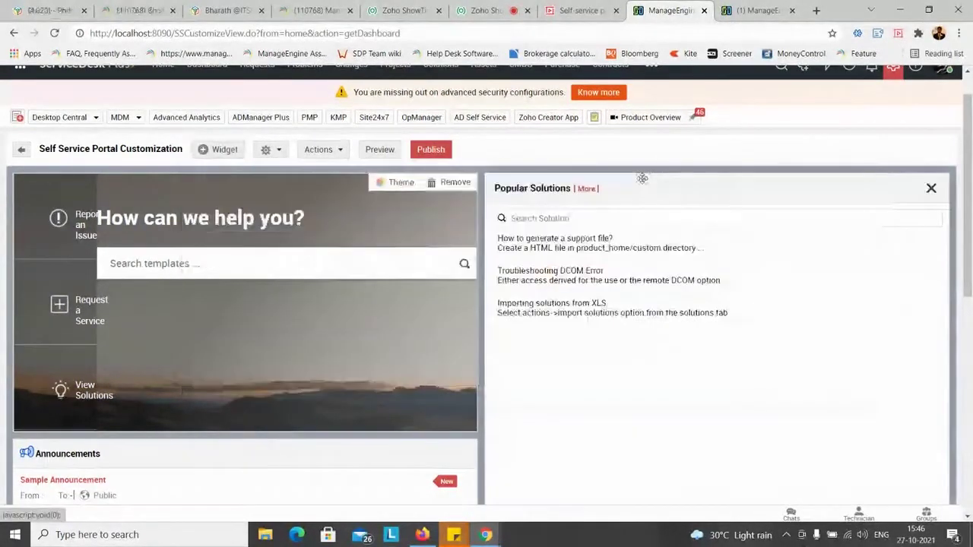
- Look over the rearranged widgets and leave the Self Service Portal Customization page without saving the changes
scroll(643, 365, "down", 6)
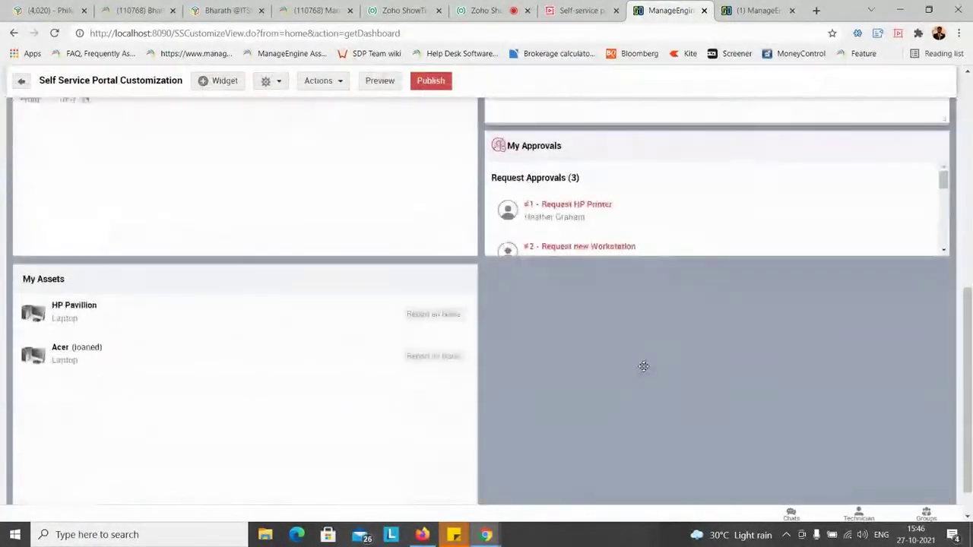
scroll(643, 366, "up", 8)
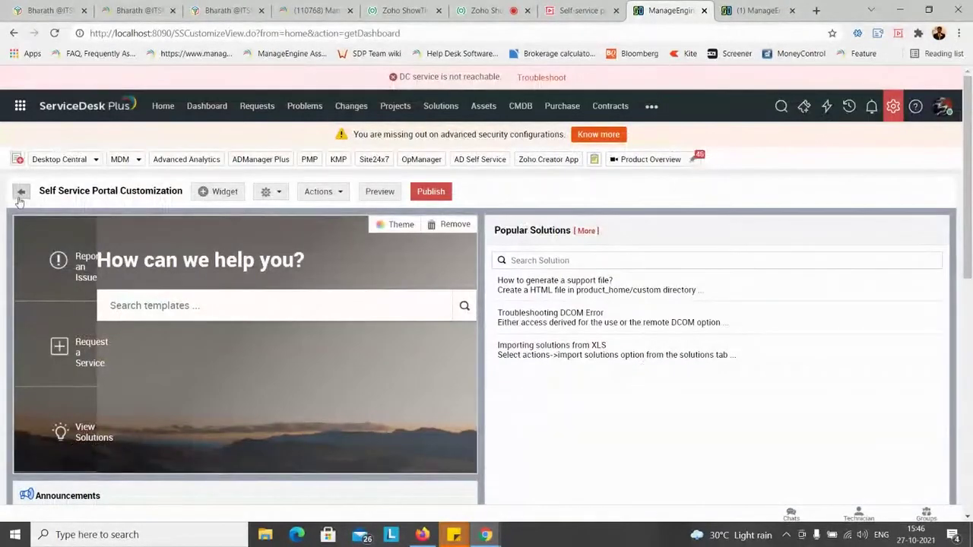
left_click(23, 193)
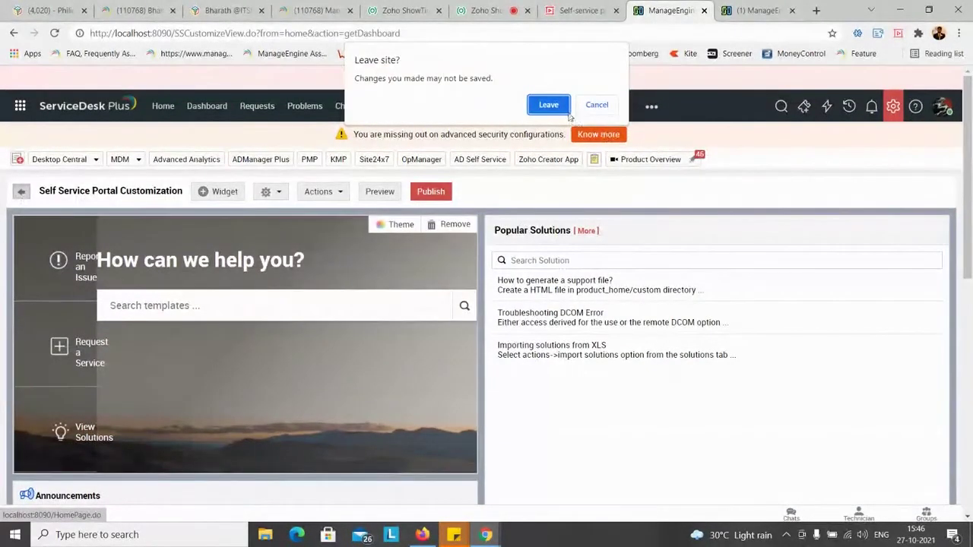
left_click(548, 105)
- Switch to the Firefox window showing the Facilities requester home page and open the IT Helpdesk instance
key("super+Tab")
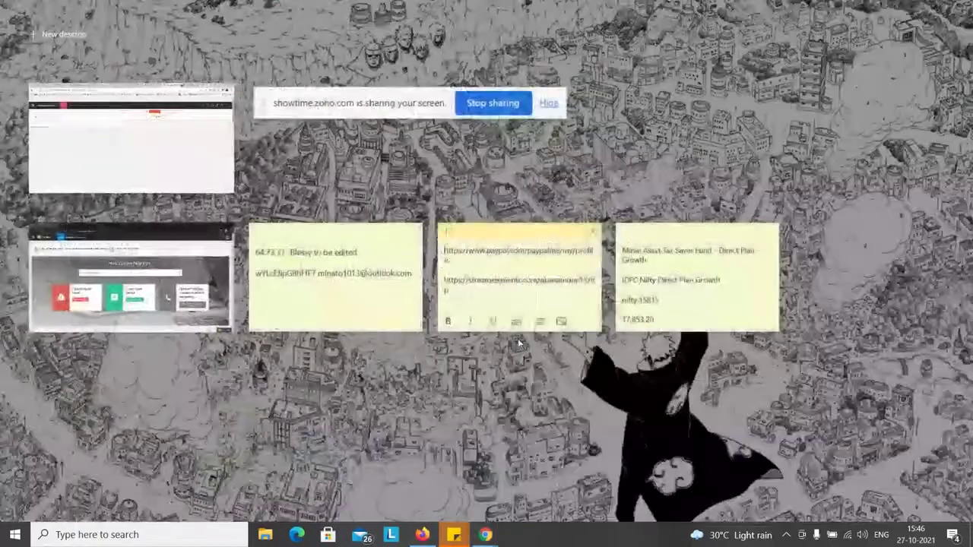
left_click(163, 294)
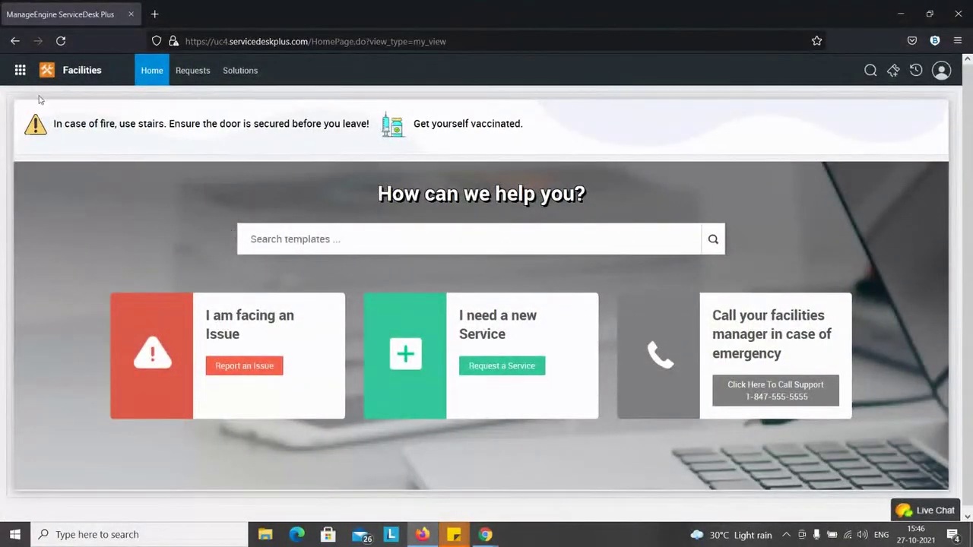
left_click(19, 70)
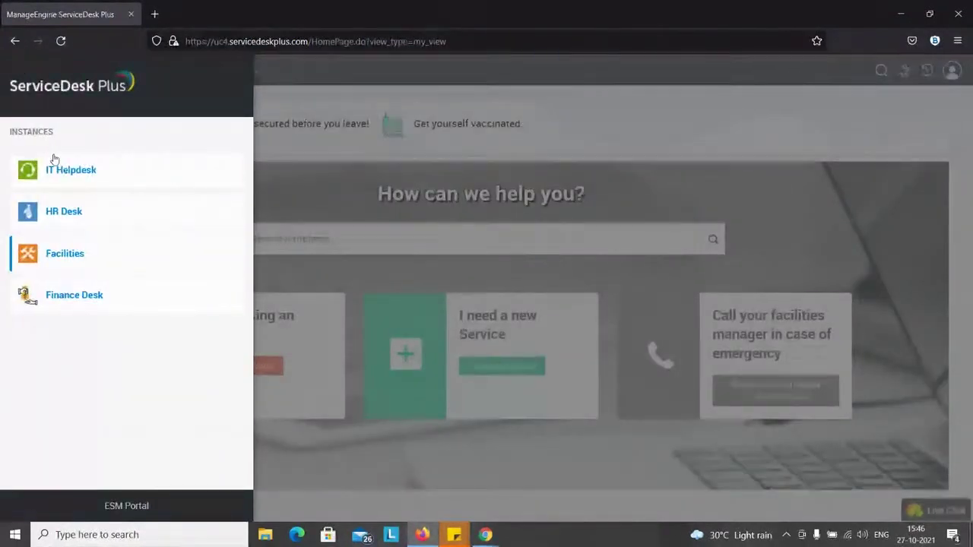
left_click(55, 169)
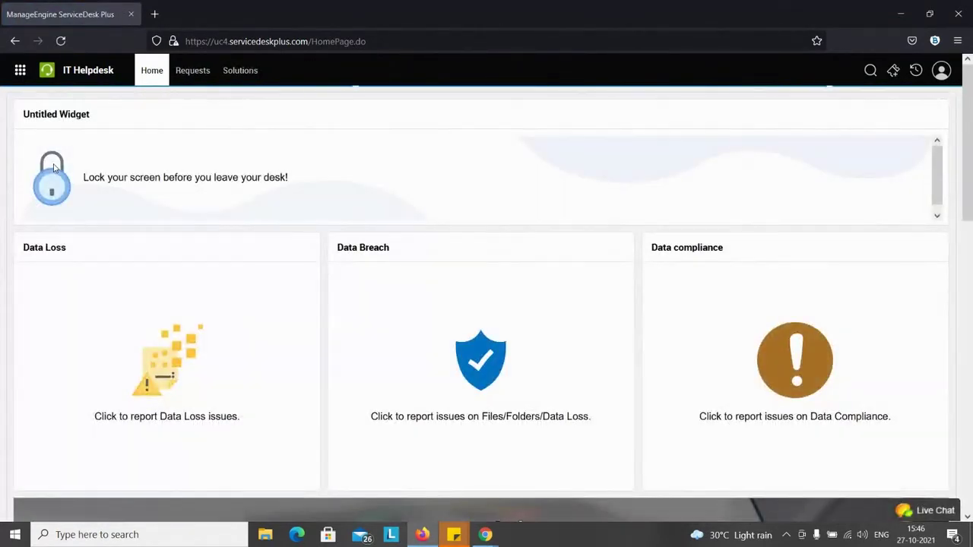
- Go to the ESM Portal page and open the IT Helpdesk instance from its card
left_click(20, 70)
left_click(119, 508)
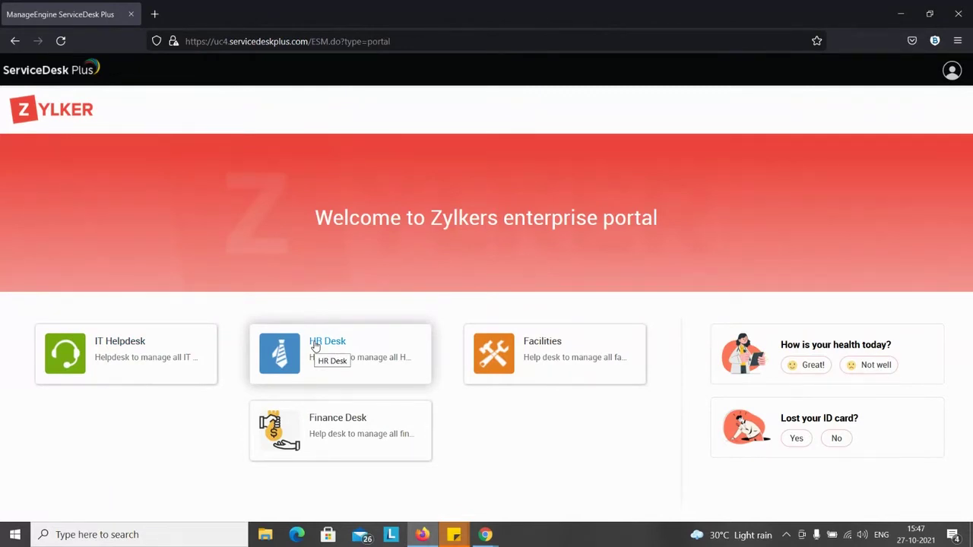
left_click(109, 348)
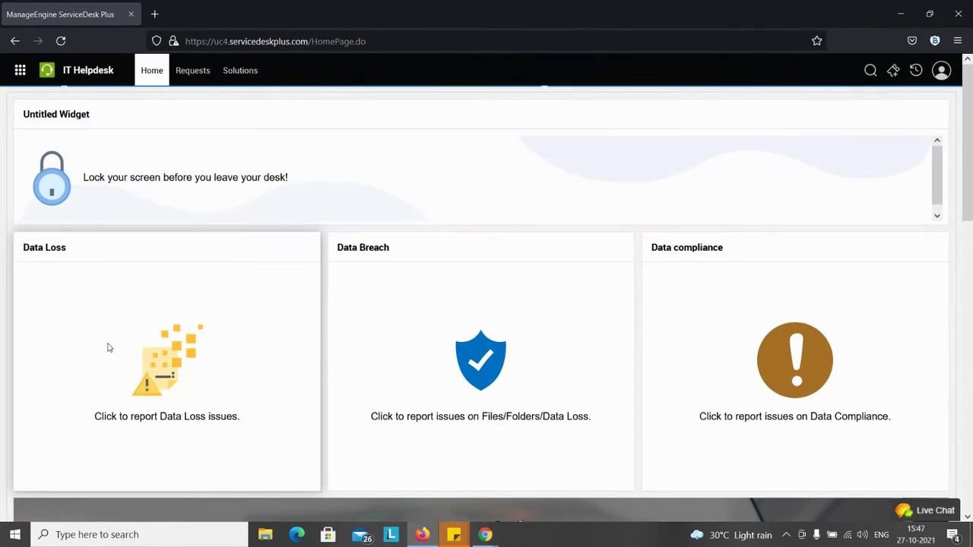
- Examine the IT Helpdesk home page's data issue widgets, help banner, Popular Solutions, My Assets, Announcements and My Request Summary
scroll(105, 426, "down", 5)
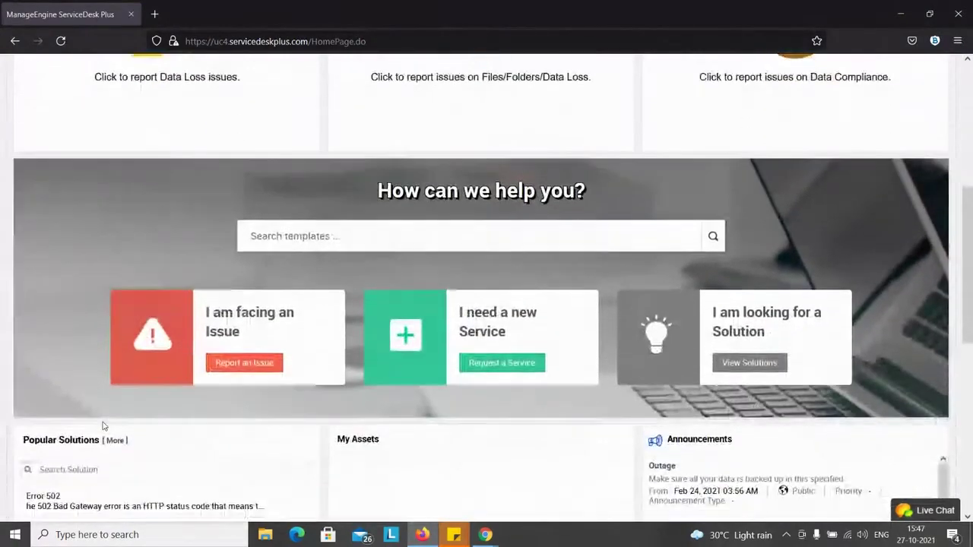
scroll(104, 426, "up", 4)
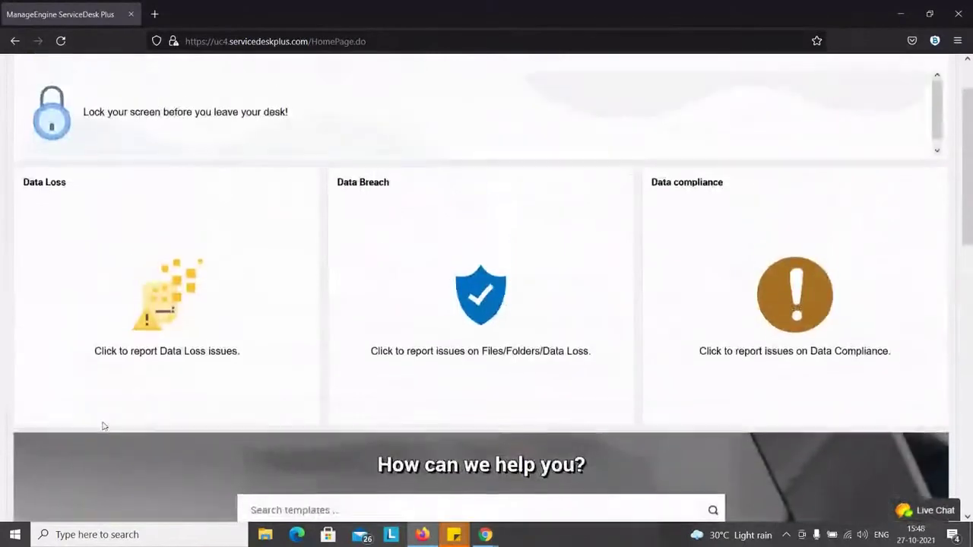
scroll(103, 426, "down", 3)
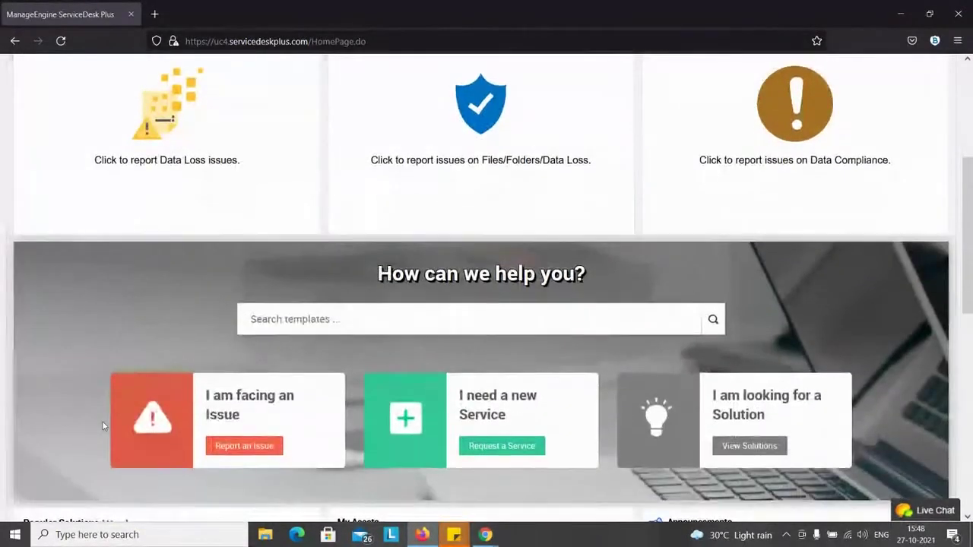
scroll(103, 426, "down", 1)
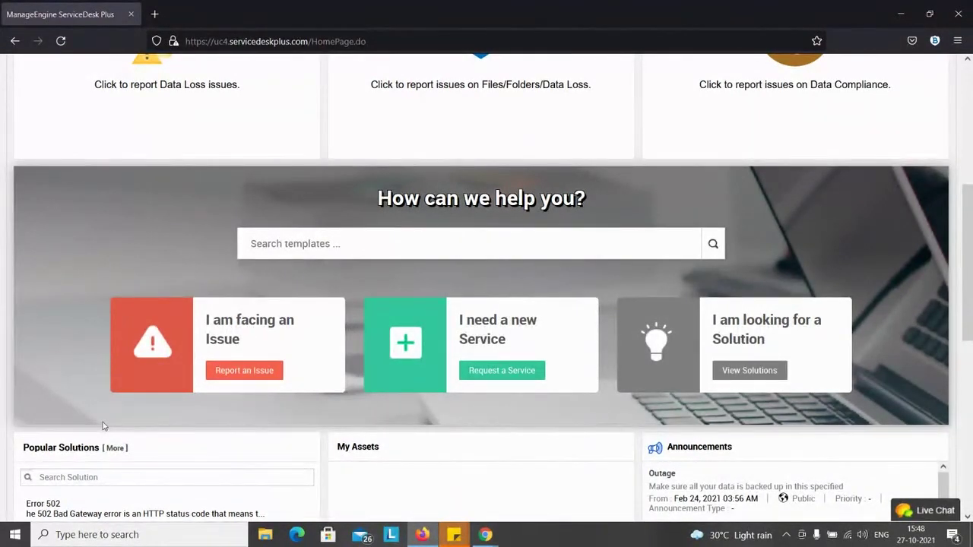
scroll(103, 425, "down", 3)
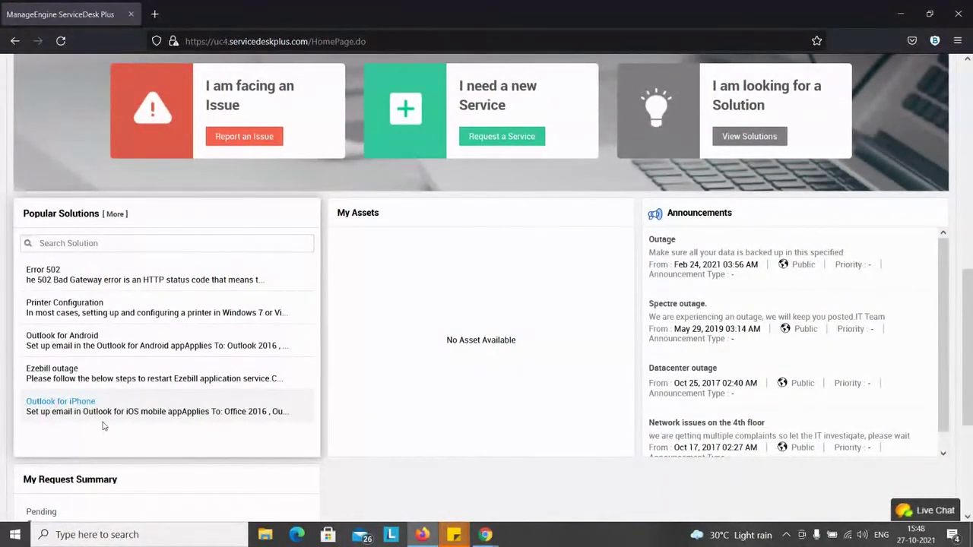
scroll(182, 404, "down", 1)
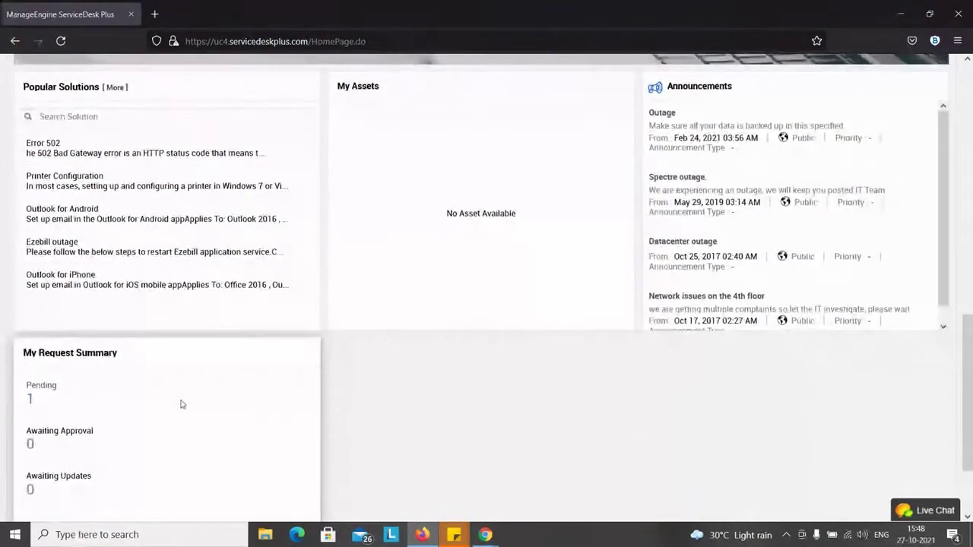
scroll(182, 404, "up", 1)
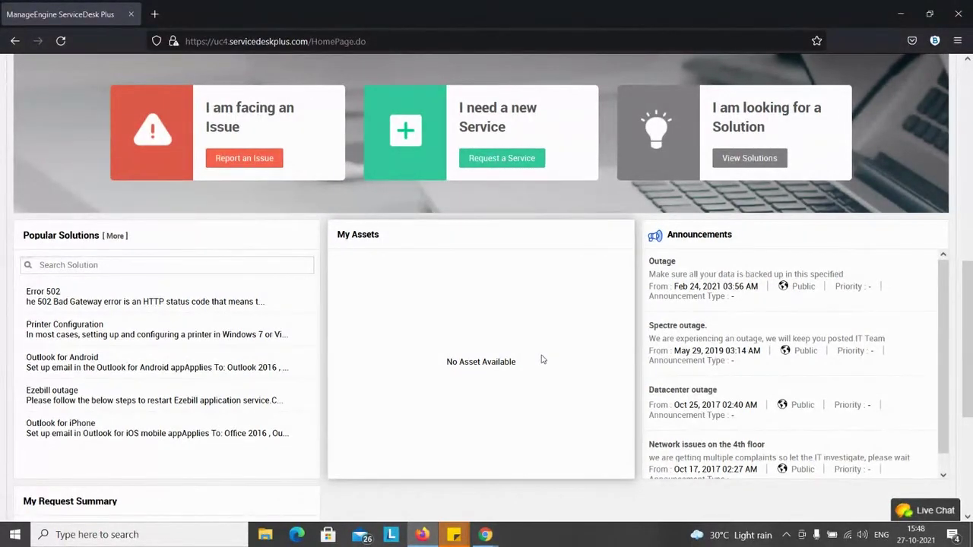
scroll(542, 359, "up", 6)
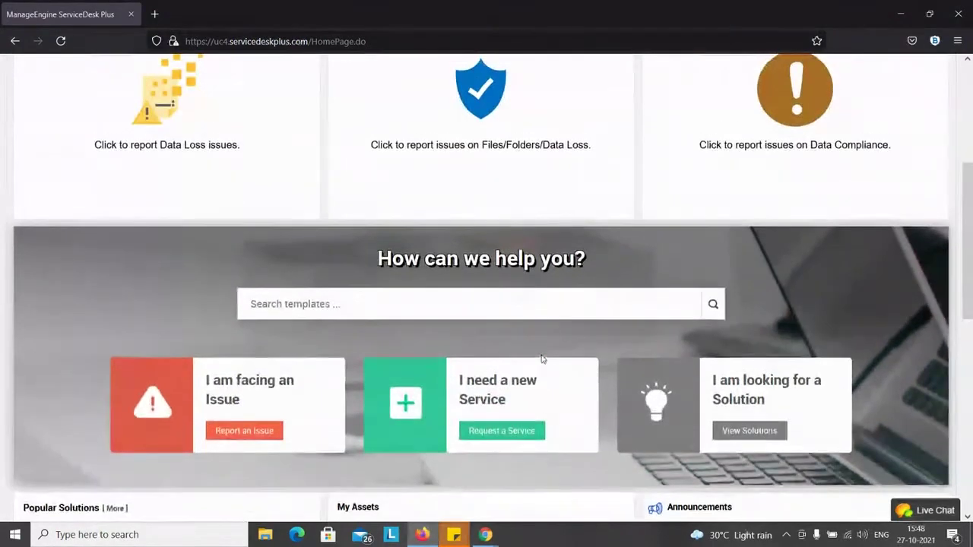
scroll(541, 359, "up", 1)
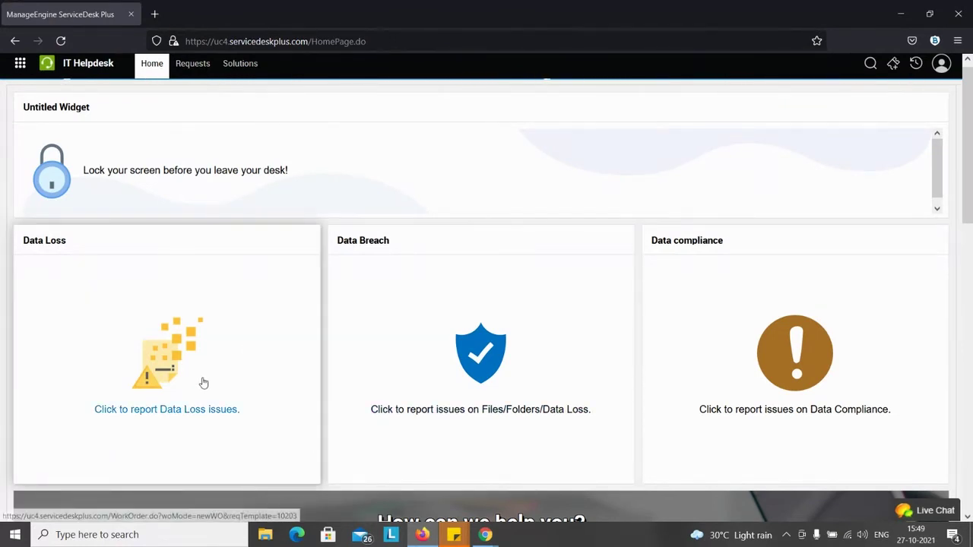
scroll(204, 382, "down", 2)
scroll(204, 382, "up", 1)
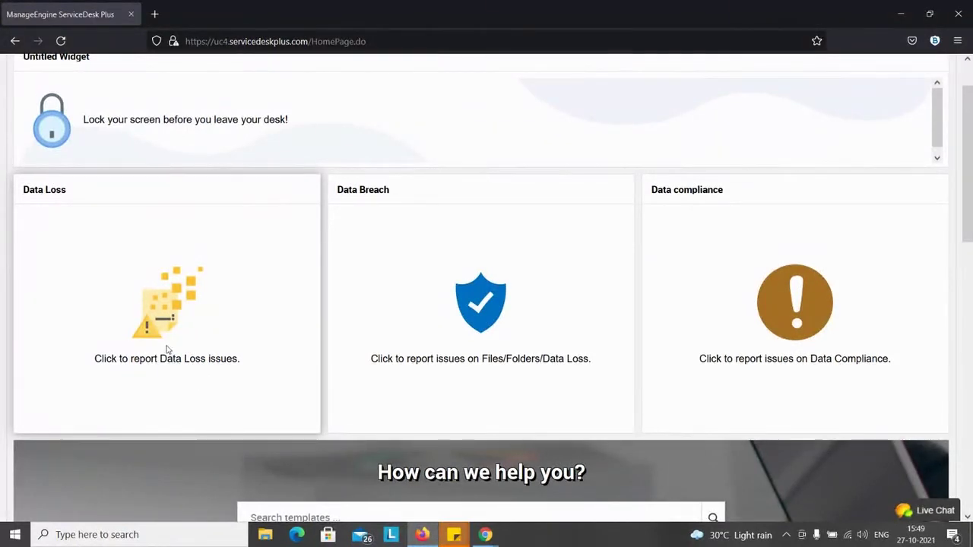
- Open the Data Loss request form from its widget, review its fields, and return to the IT Helpdesk home page
left_click(169, 360)
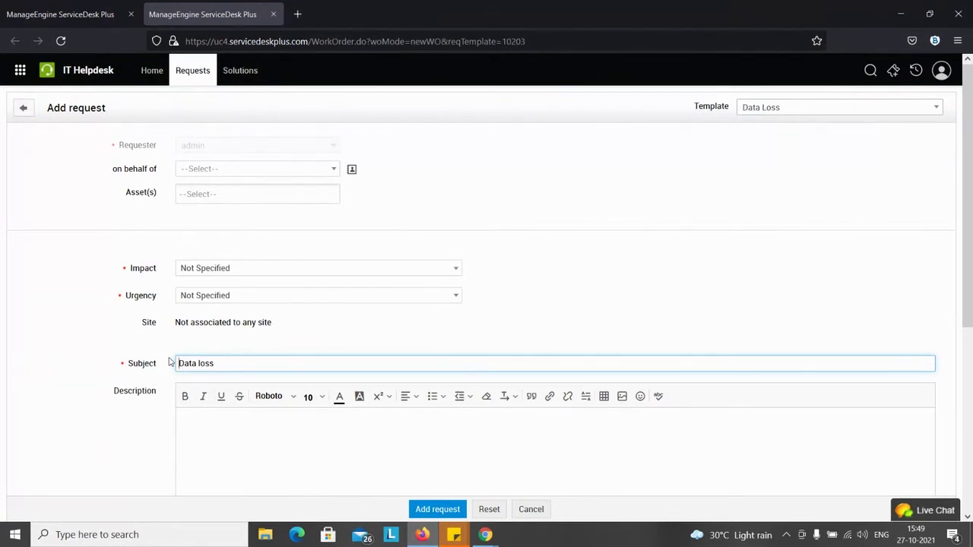
scroll(169, 360, "down", 4)
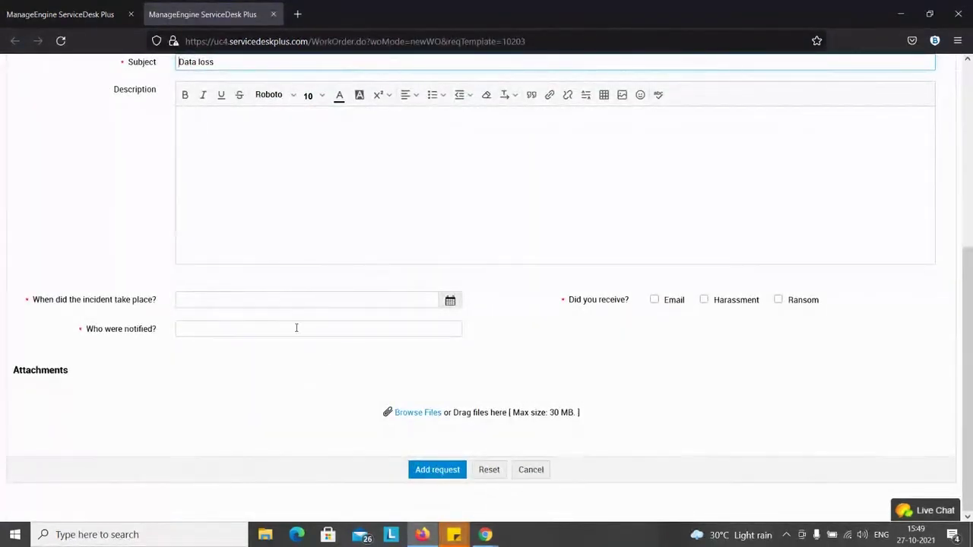
scroll(274, 319, "up", 4)
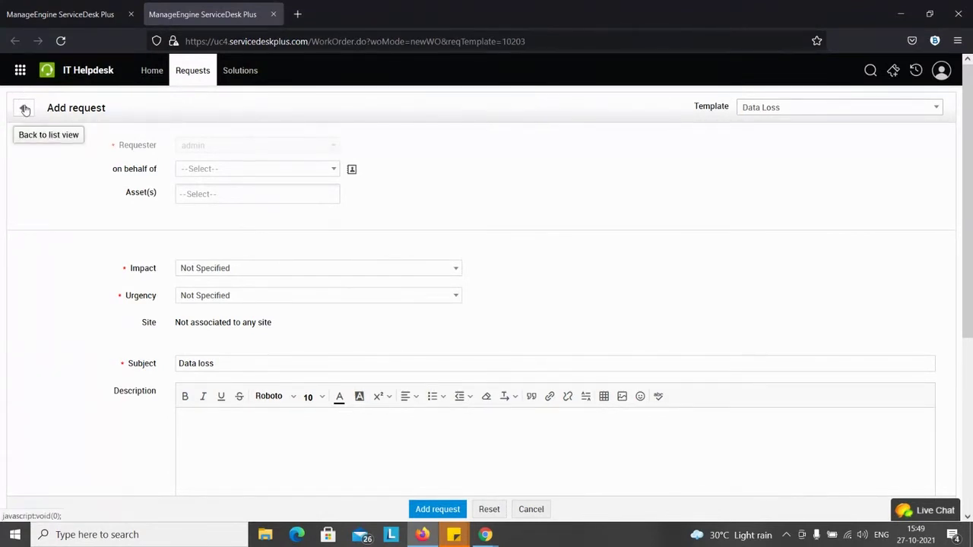
left_click(151, 70)
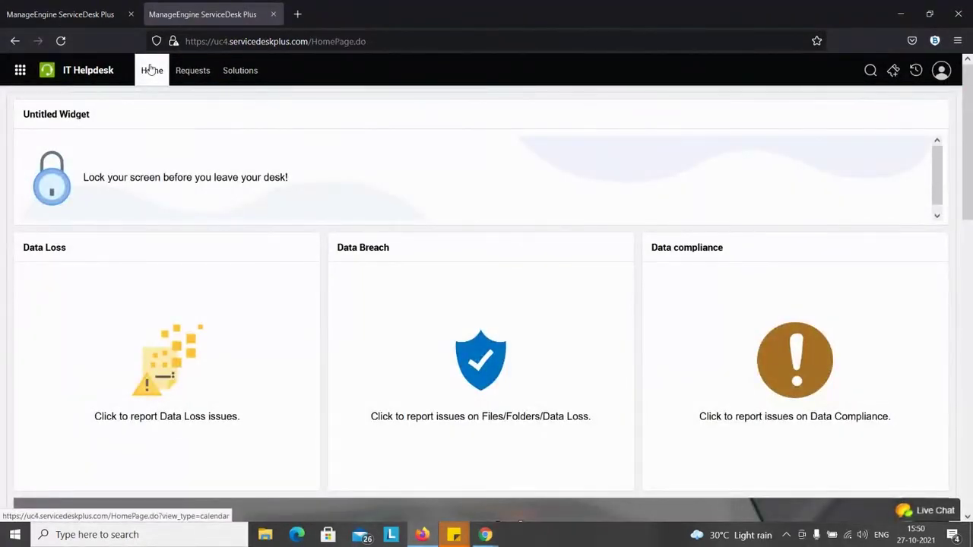
left_click(151, 70)
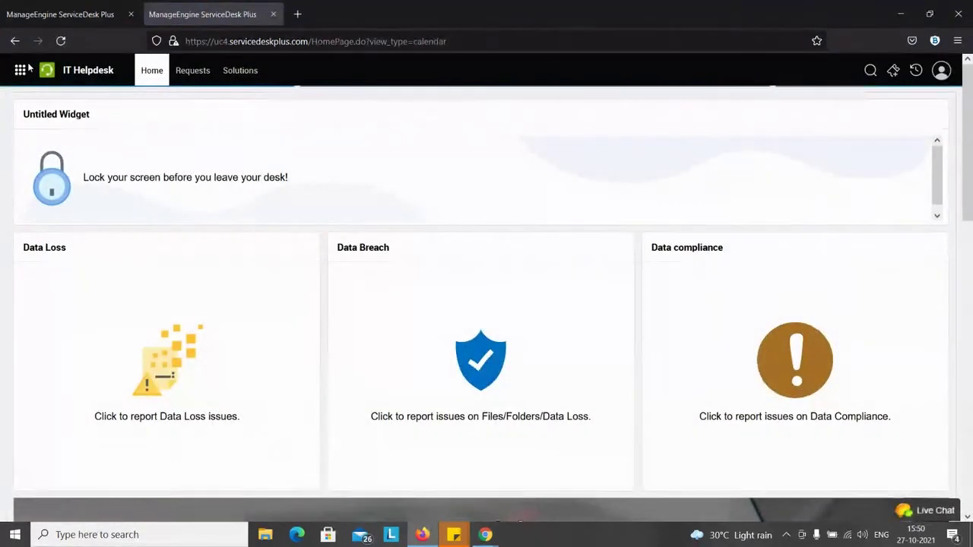
- Switch to the HR Desk instance and examine its home page banner, help cards, My Request Summary, Popular Solutions, My Assets and Announcements
left_click(20, 69)
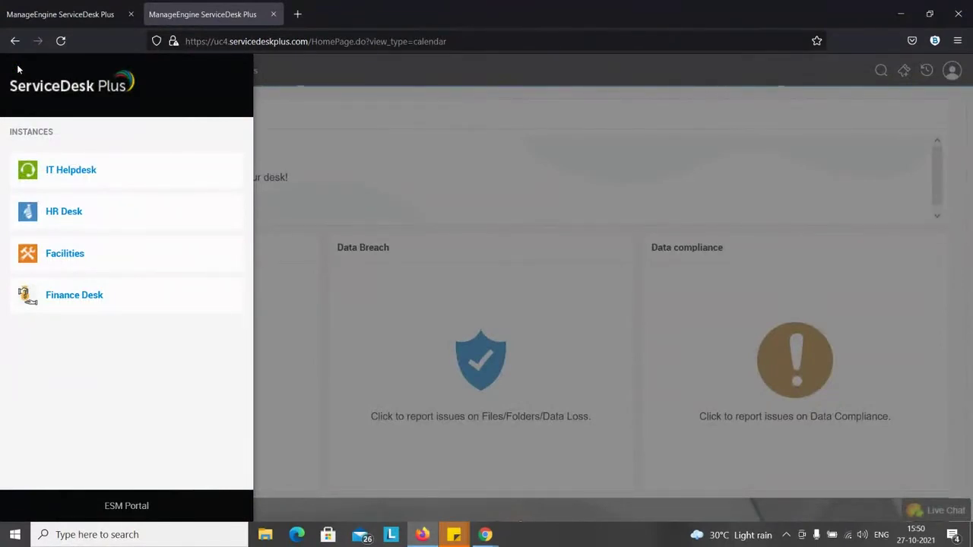
left_click(55, 213)
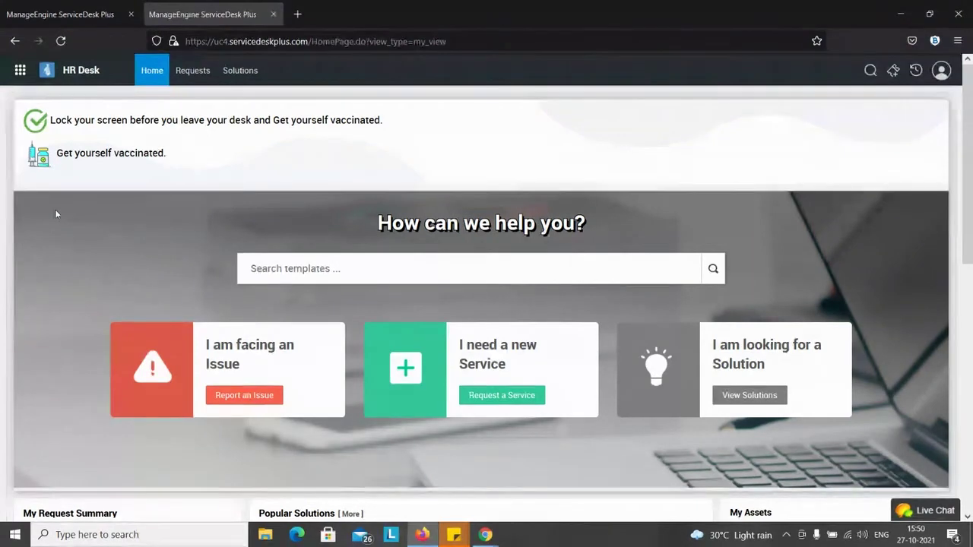
scroll(55, 213, "down", 3)
scroll(55, 213, "up", 1)
scroll(55, 213, "up", 1)
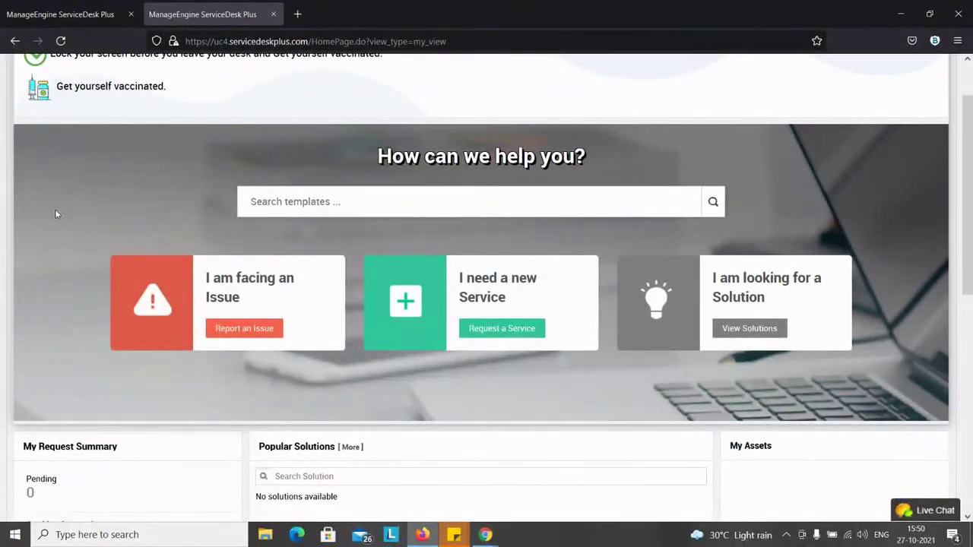
scroll(54, 214, "down", 3)
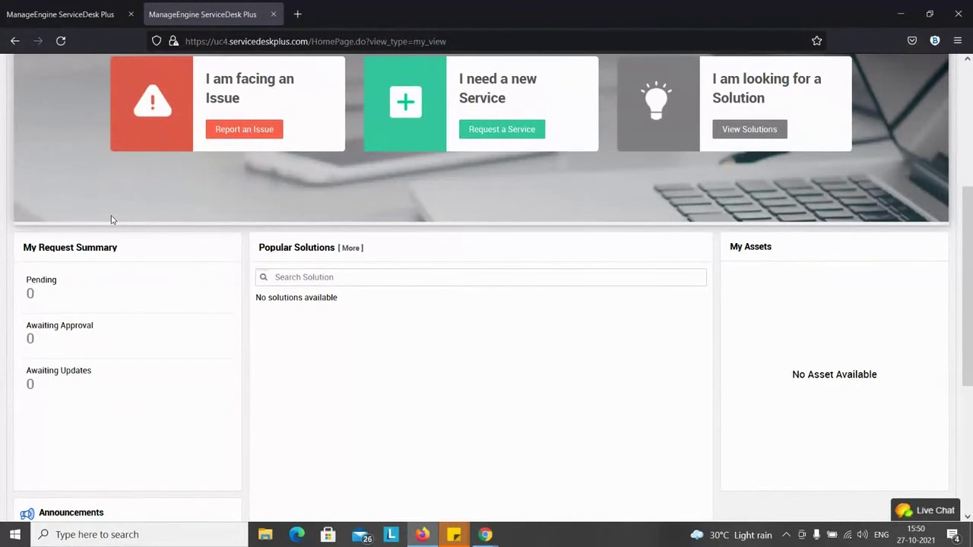
scroll(111, 220, "down", 4)
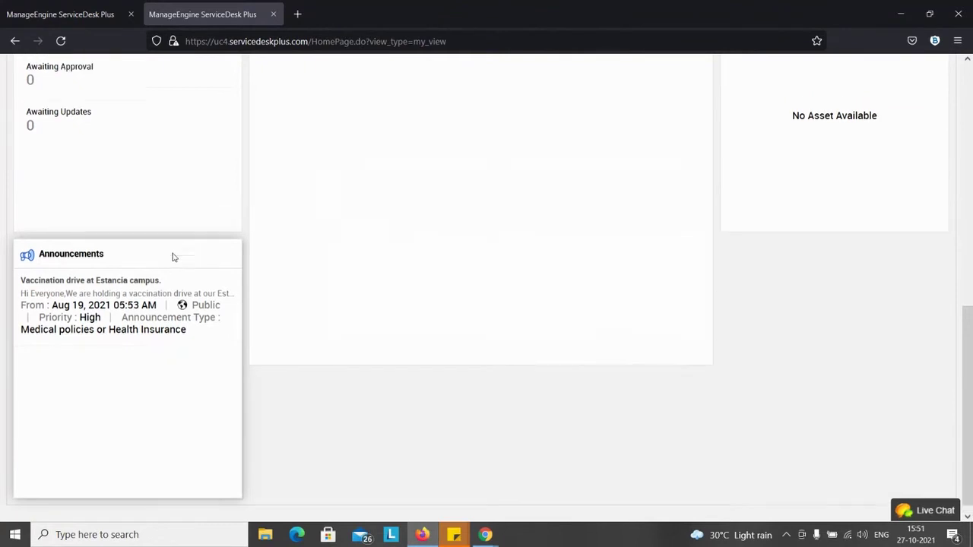
scroll(173, 256, "up", 3)
scroll(172, 257, "up", 5)
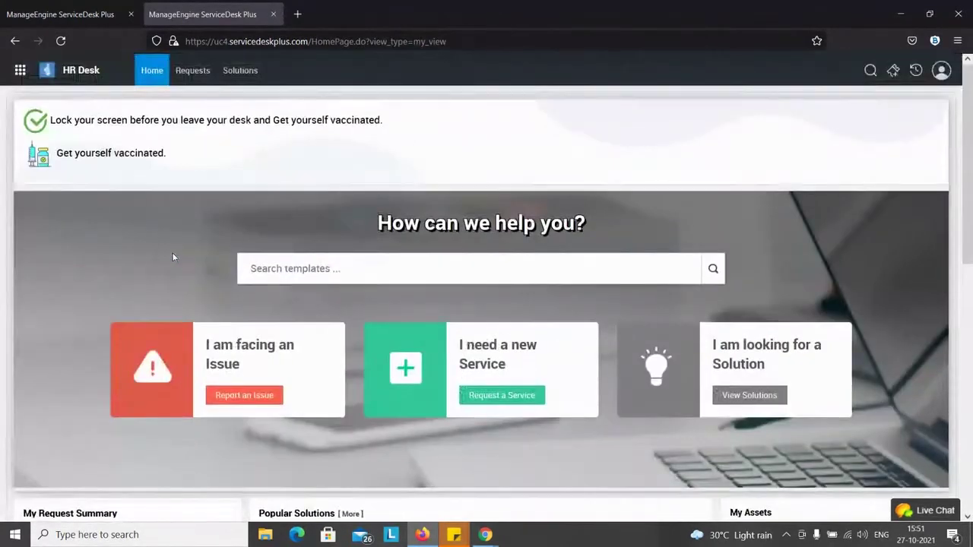
- Switch to the Facilities instance and try its emergency call support link, cancelling the request to open the tel link
left_click(18, 71)
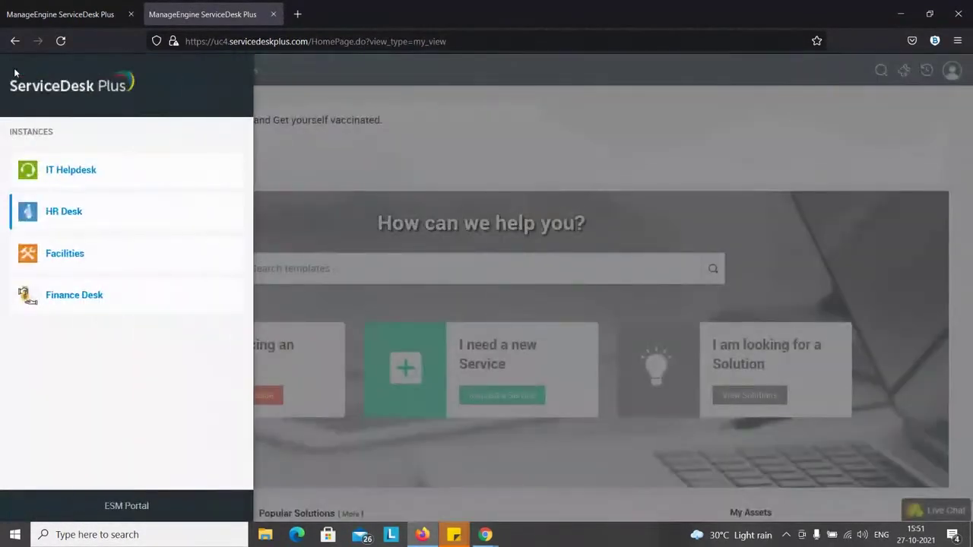
left_click(77, 255)
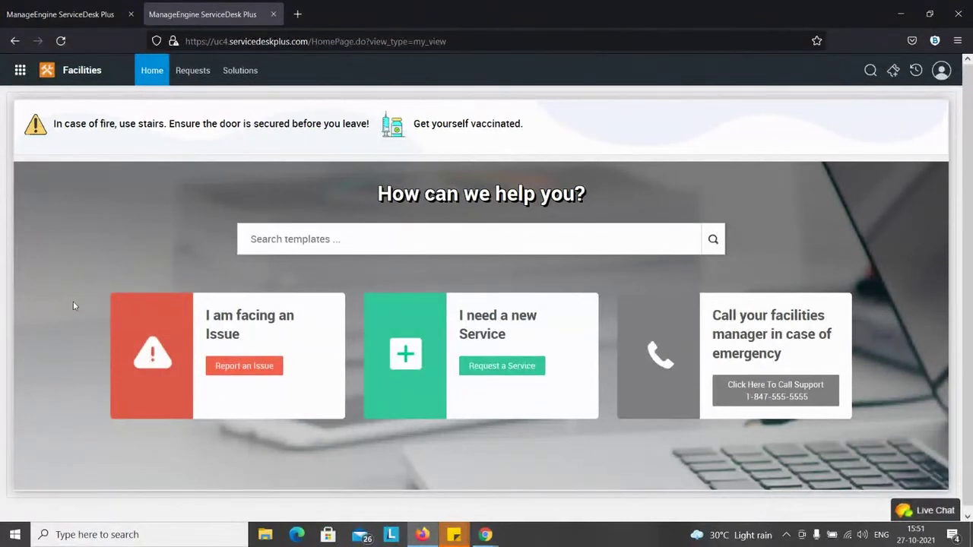
scroll(76, 397, "down", 1)
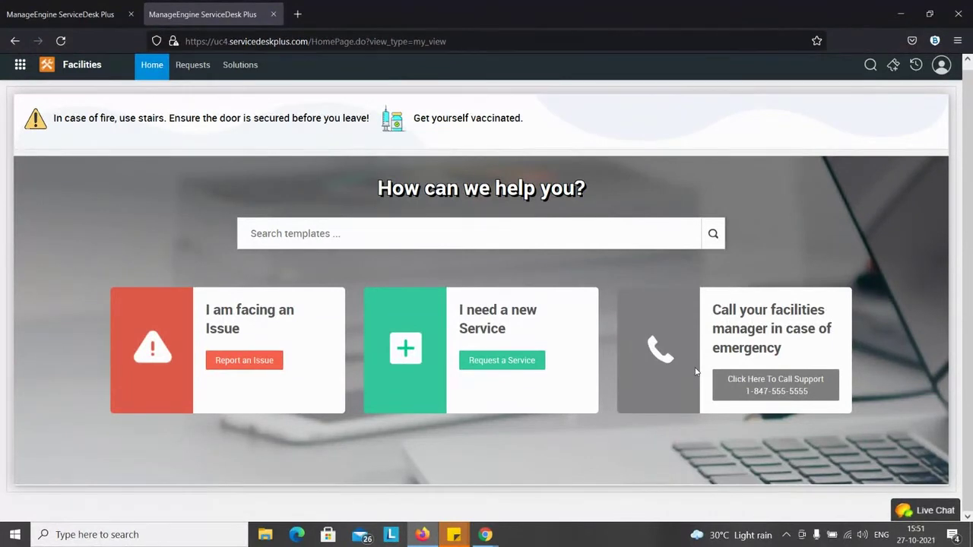
left_click(760, 391)
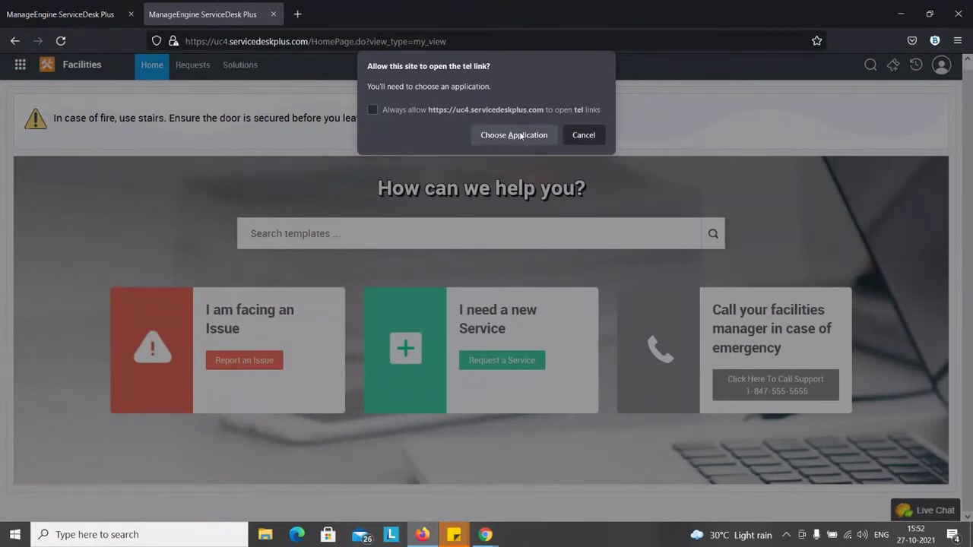
left_click(574, 135)
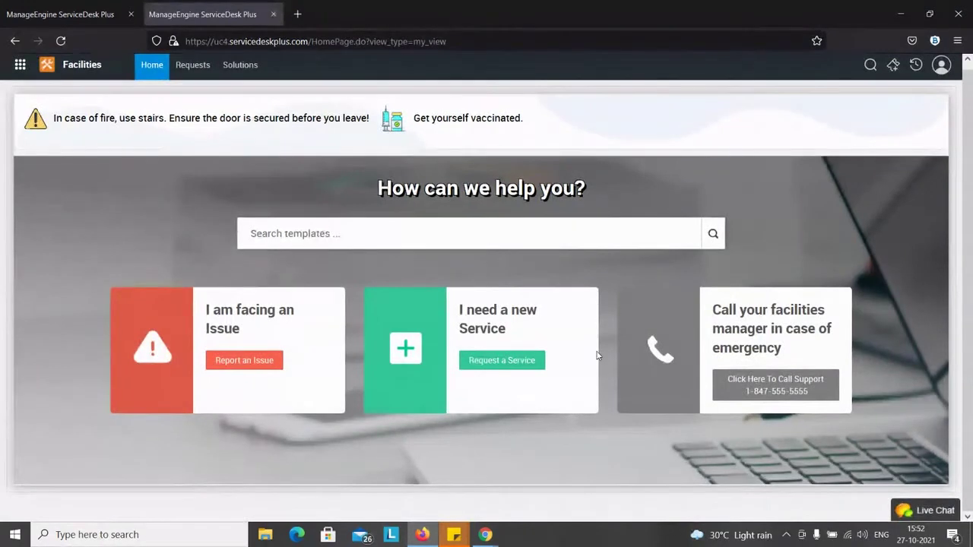
scroll(830, 358, "up", 1)
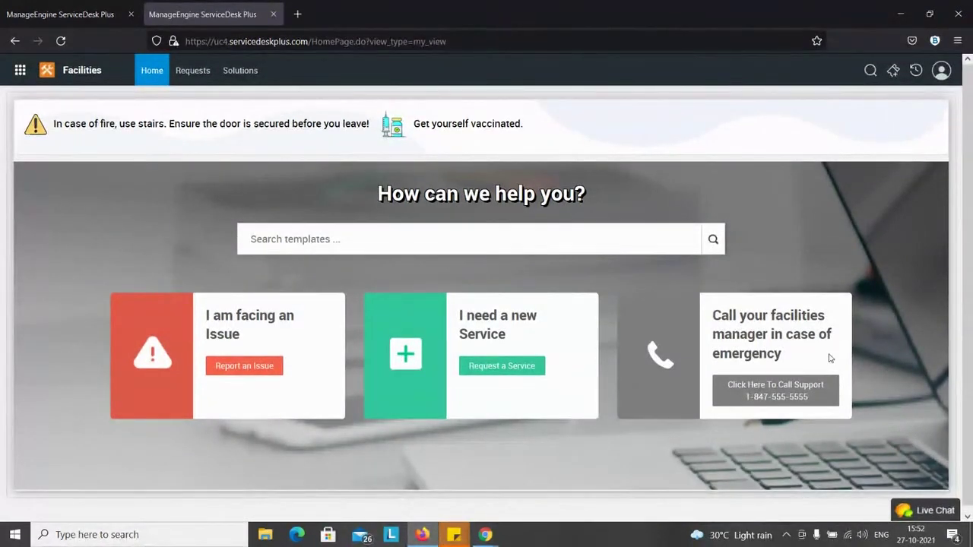
- Switch to the Chrome window, advance the presentation through Technician home page customization to the Demo slide, and exit the slideshow
key("super+Tab")
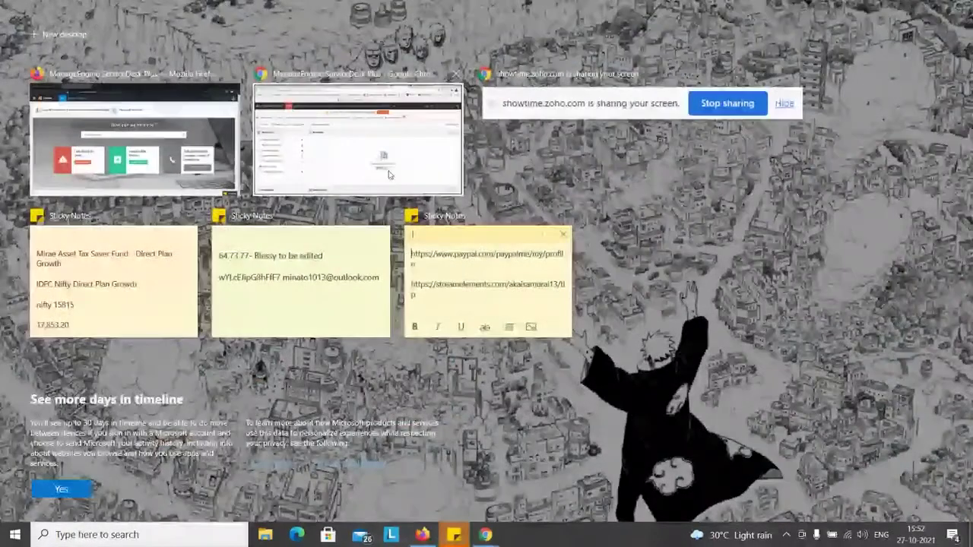
left_click(377, 165)
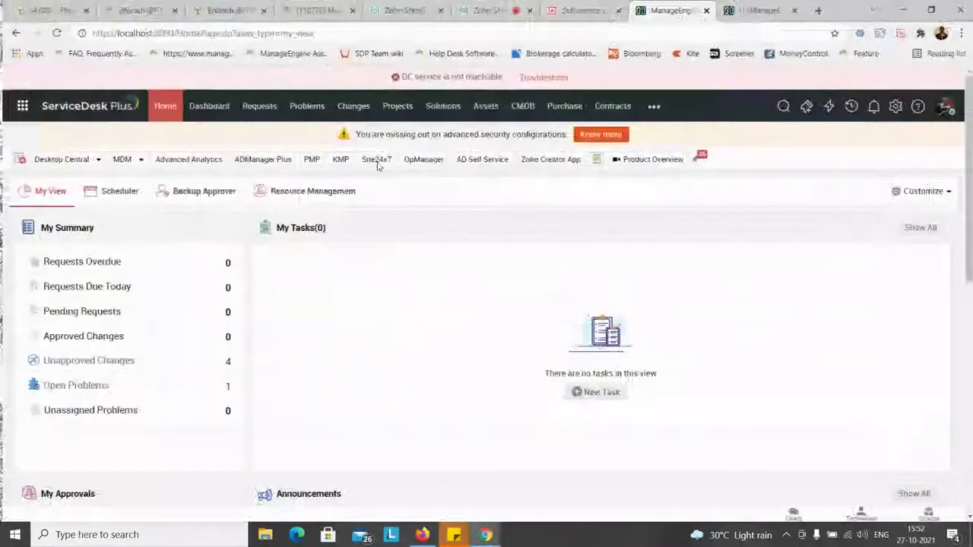
left_click(481, 11)
key("Right")
key("Right")
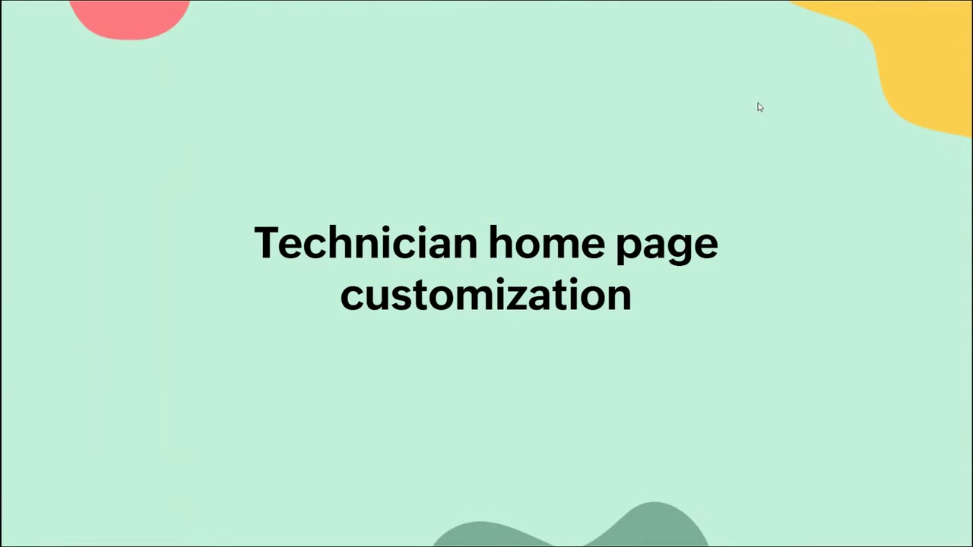
key("Right")
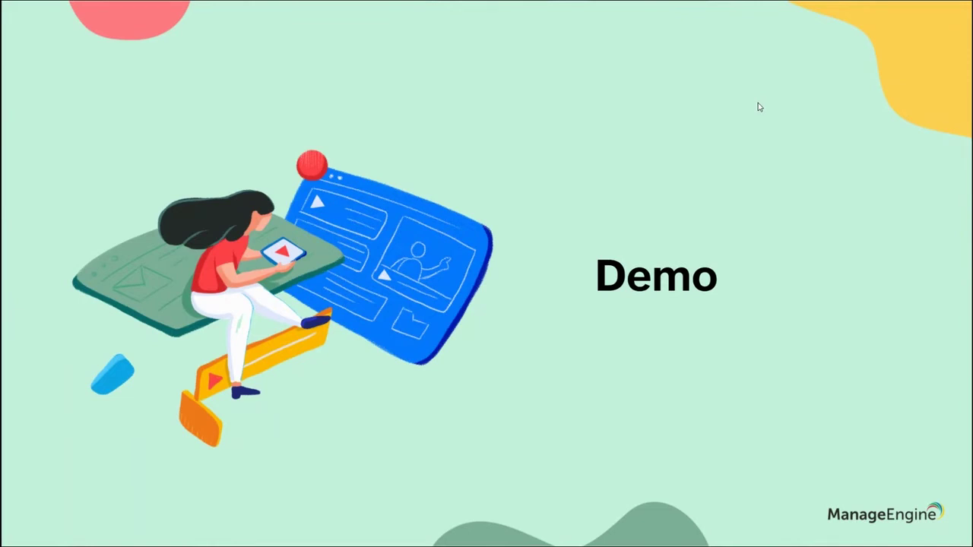
key("Escape")
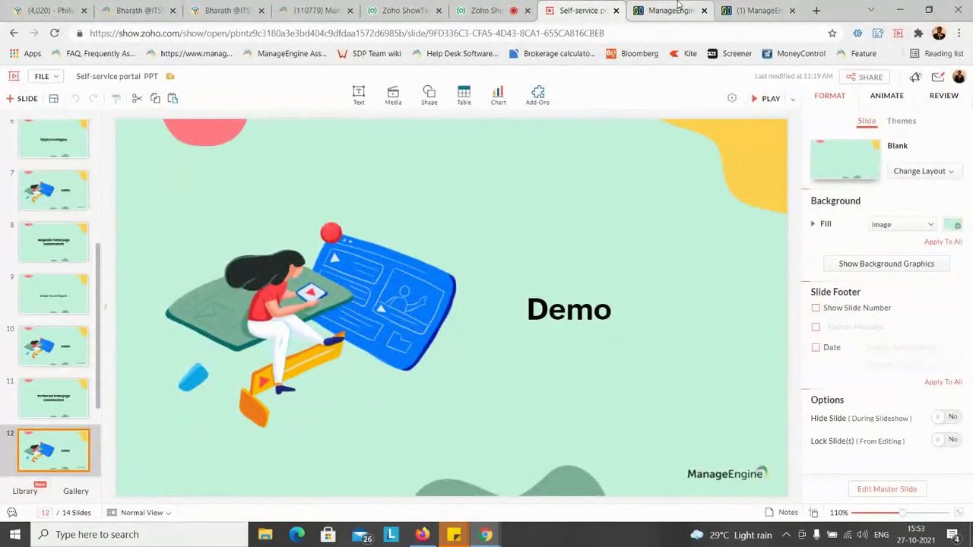
- Return to the ServiceDesk Plus home page in Chrome and start customizing the Technician Home Page
left_click(669, 10)
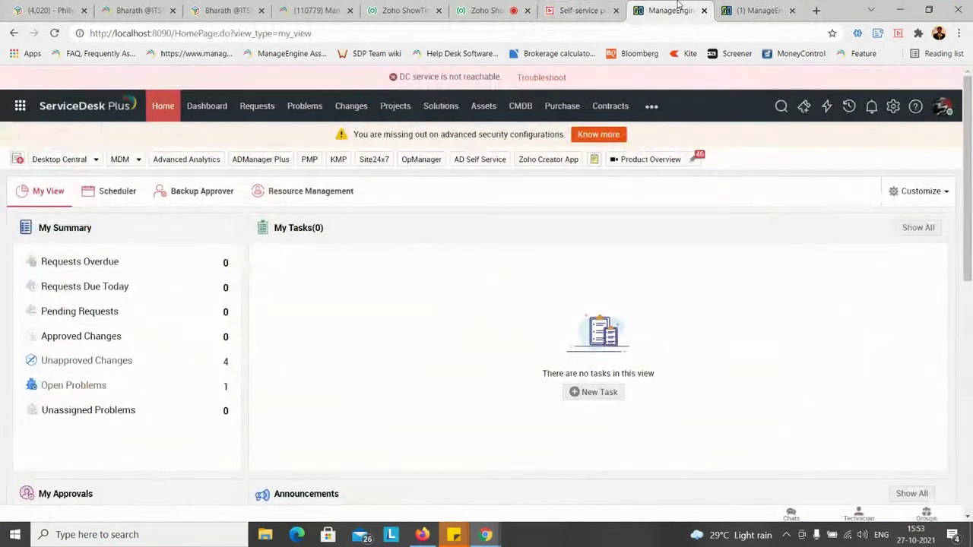
left_click(163, 106)
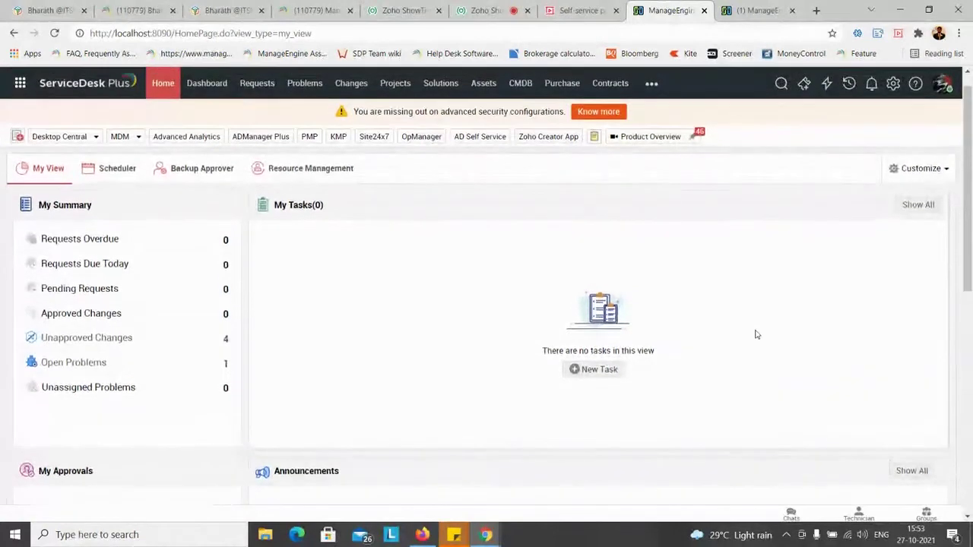
left_click(940, 168)
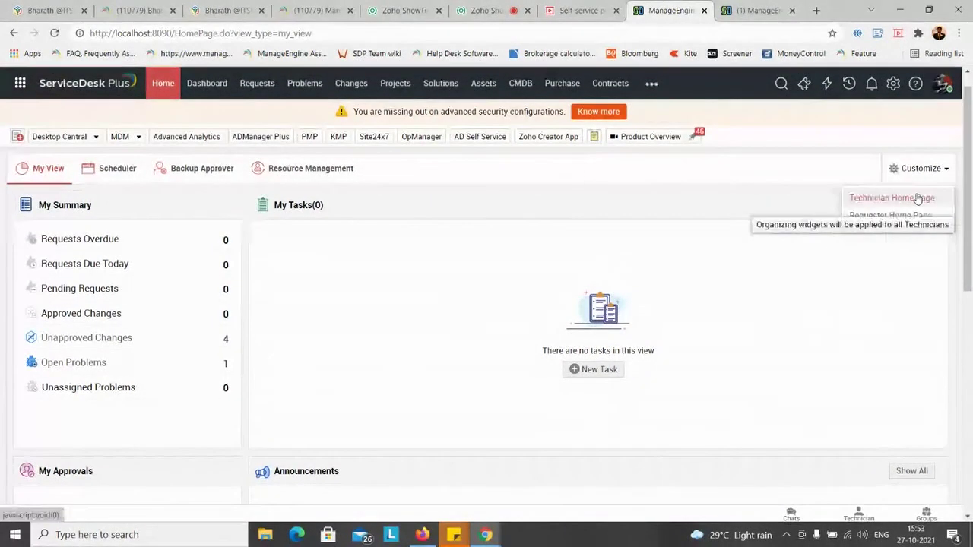
left_click(917, 198)
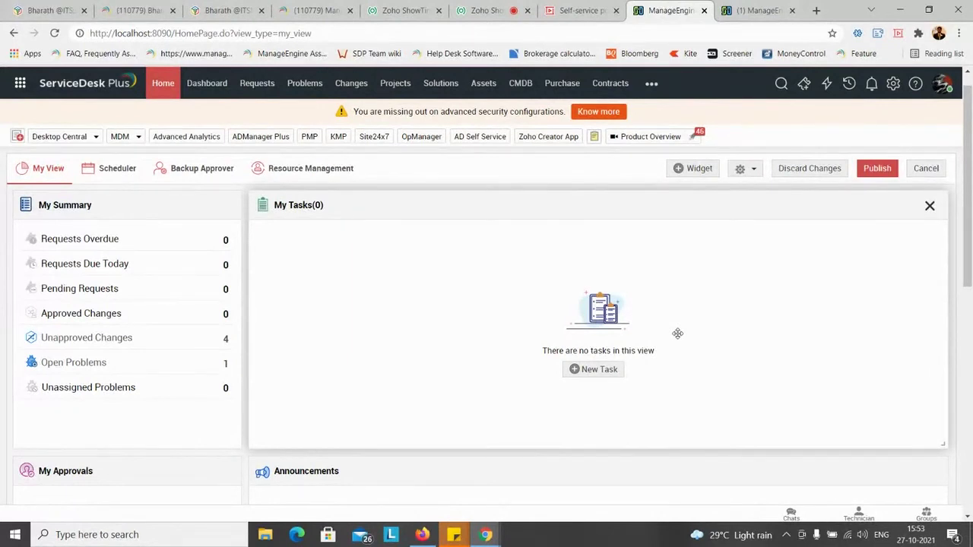
- Examine the technician home page widgets, from My Summary and My Tasks to My Approvals, Announcements and My Reminder(s)
scroll(677, 333, "down", 1)
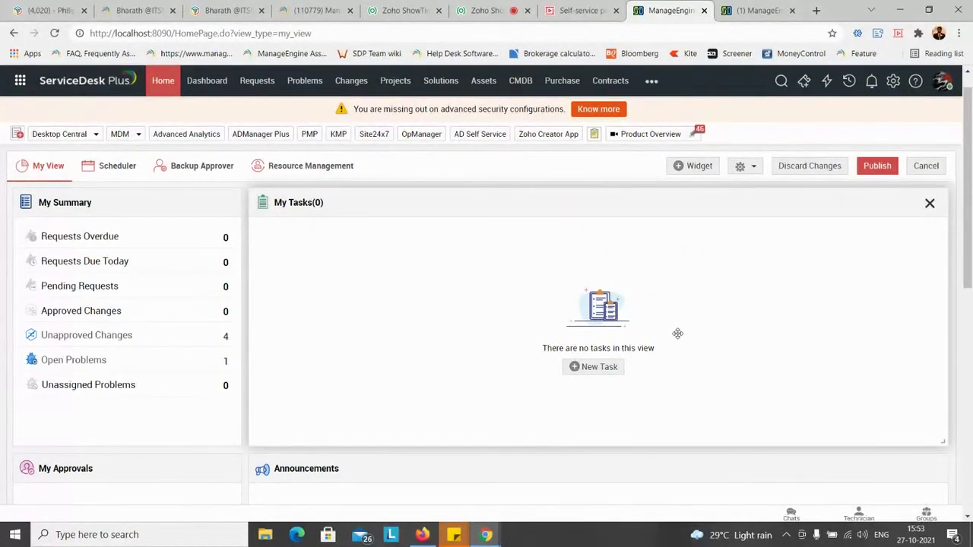
scroll(677, 333, "down", 1)
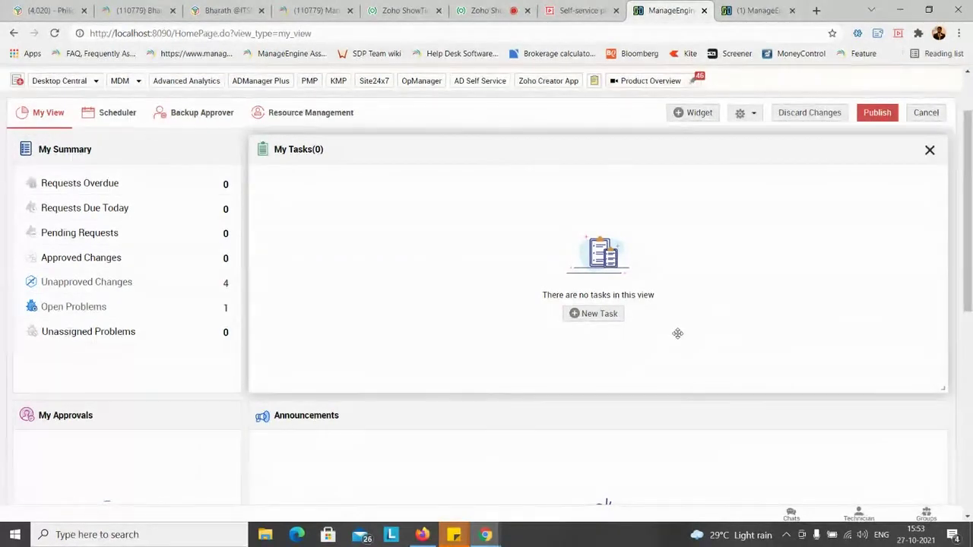
scroll(677, 333, "down", 2)
scroll(677, 333, "down", 1)
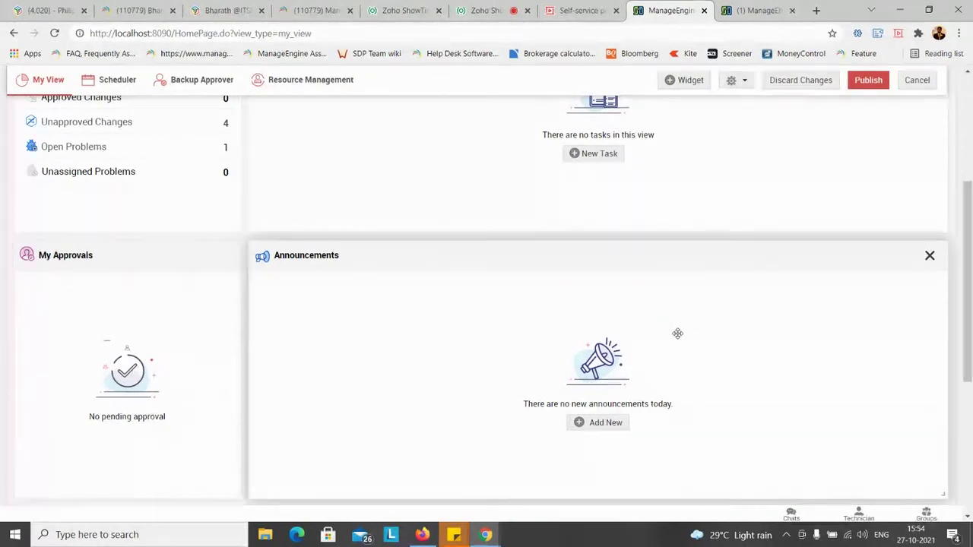
scroll(677, 333, "down", 3)
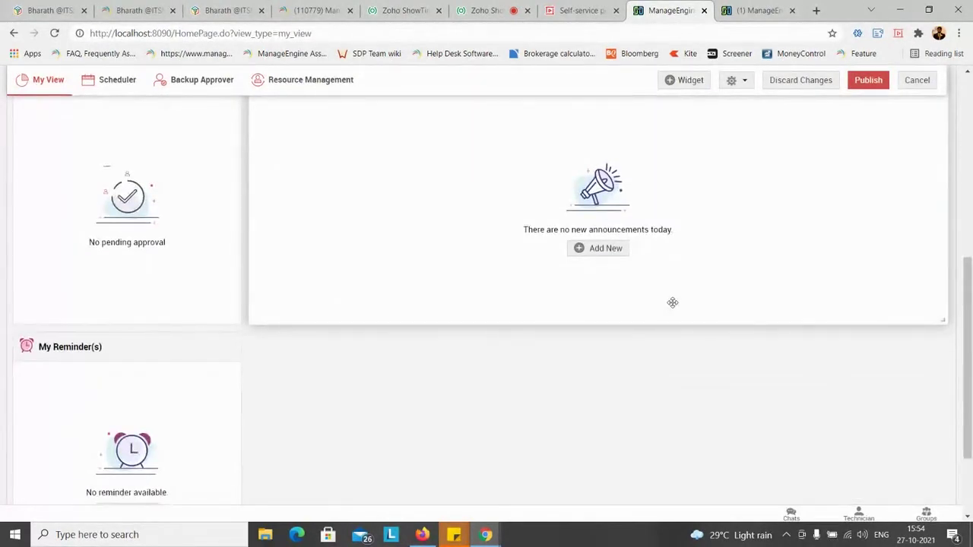
scroll(673, 302, "down", 2)
scroll(673, 303, "up", 7)
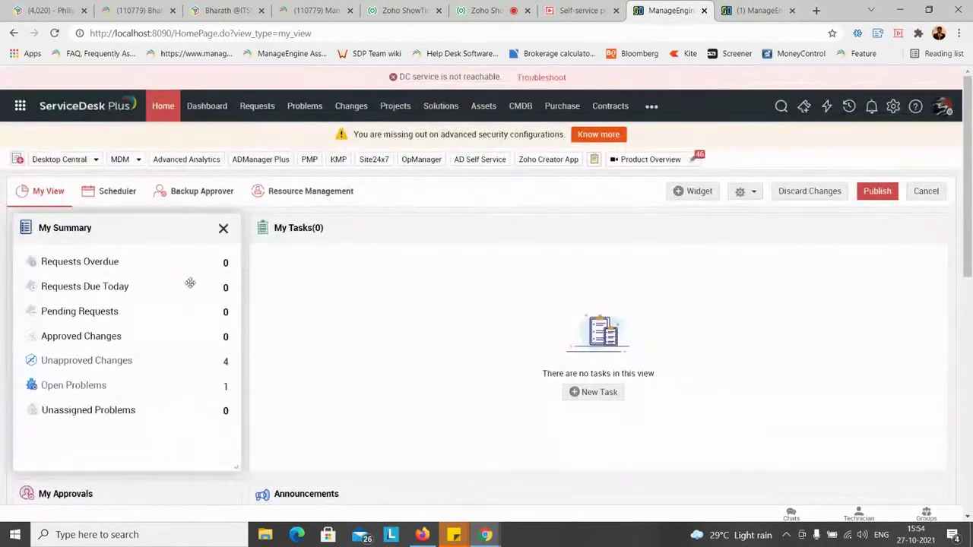
- Move the My Summary widget into the second column, beside My Approvals, and check the rearranged layout
left_click_drag(200, 282, 538, 294)
scroll(515, 317, "down", 3)
scroll(514, 314, "up", 3)
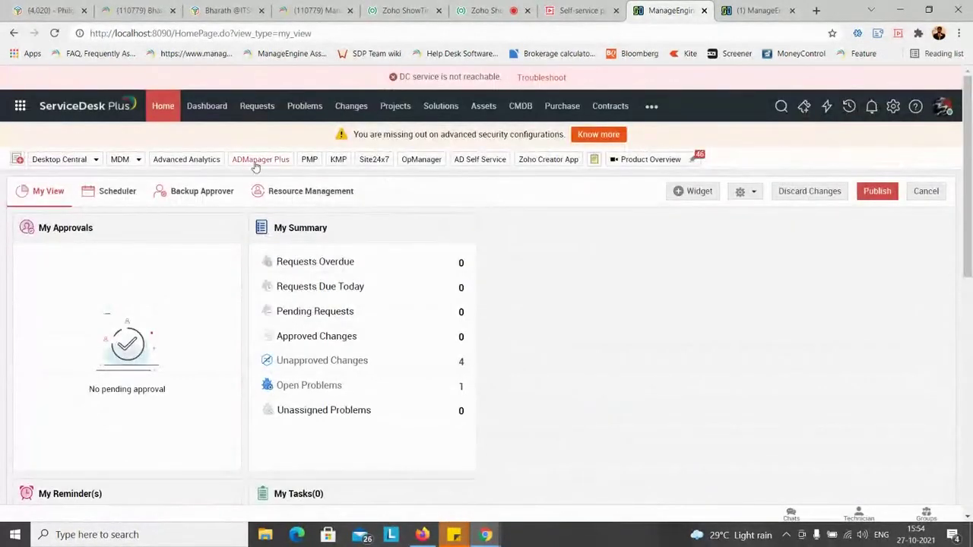
- Check the column, layout style and background color settings, and view the existing widgets and the New External Widget form
left_click(740, 192)
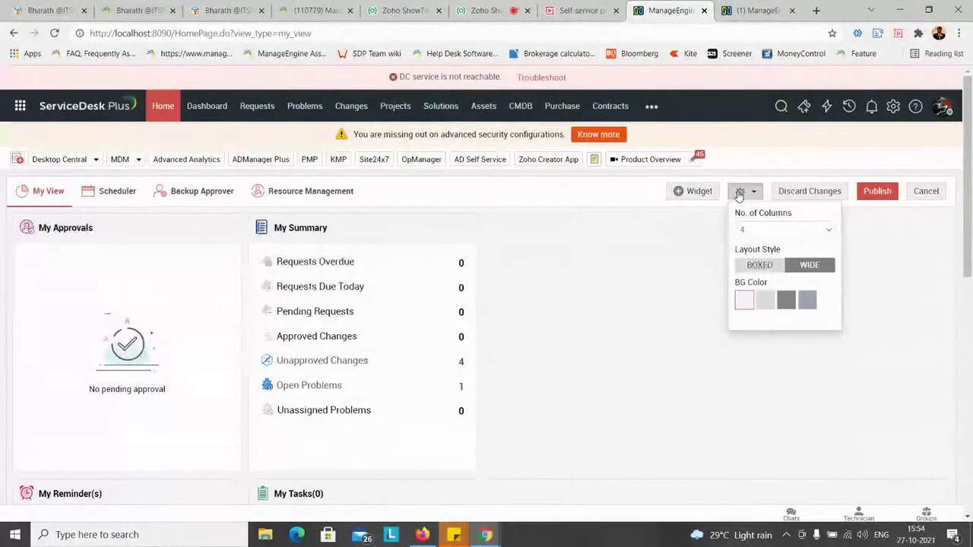
left_click(700, 192)
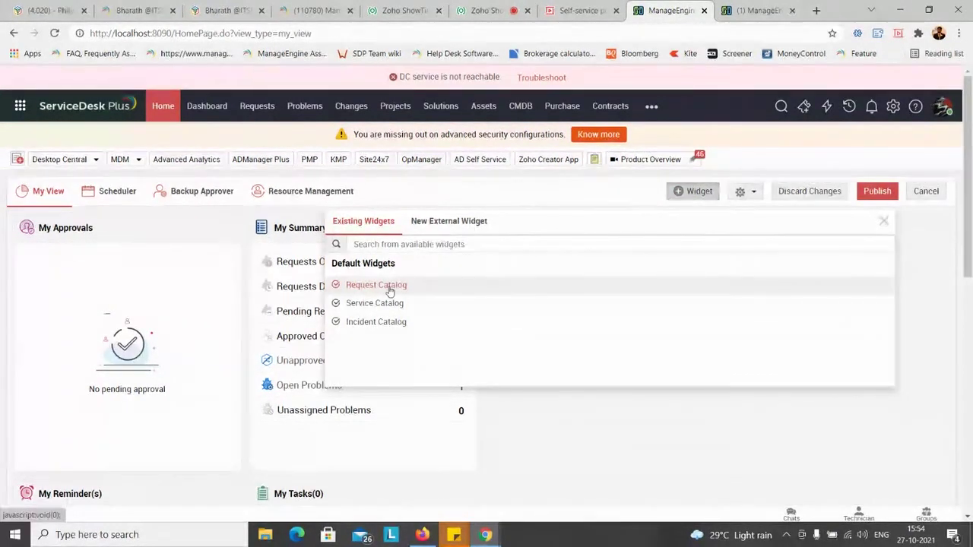
left_click(434, 221)
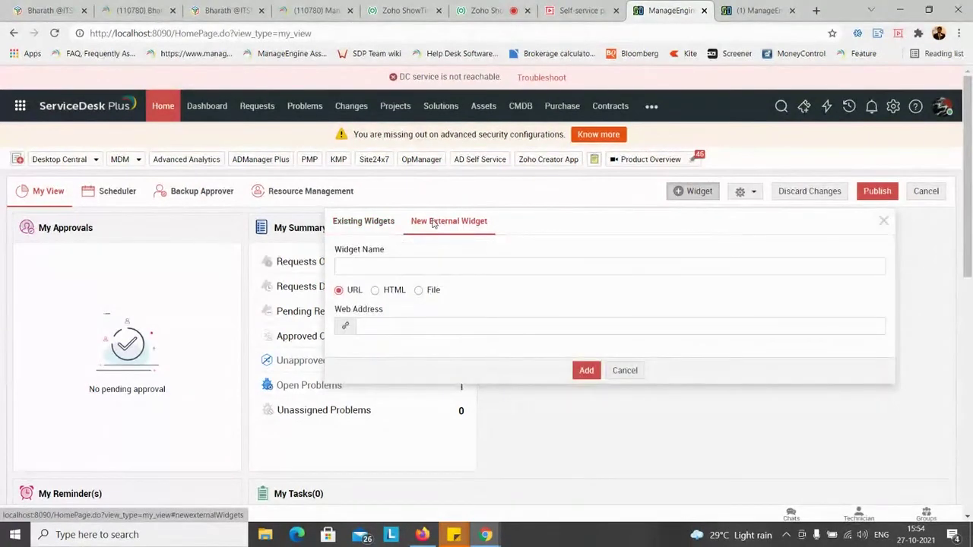
- Check the File source option in the New External Widget form and close the form without adding a widget
left_click(402, 261)
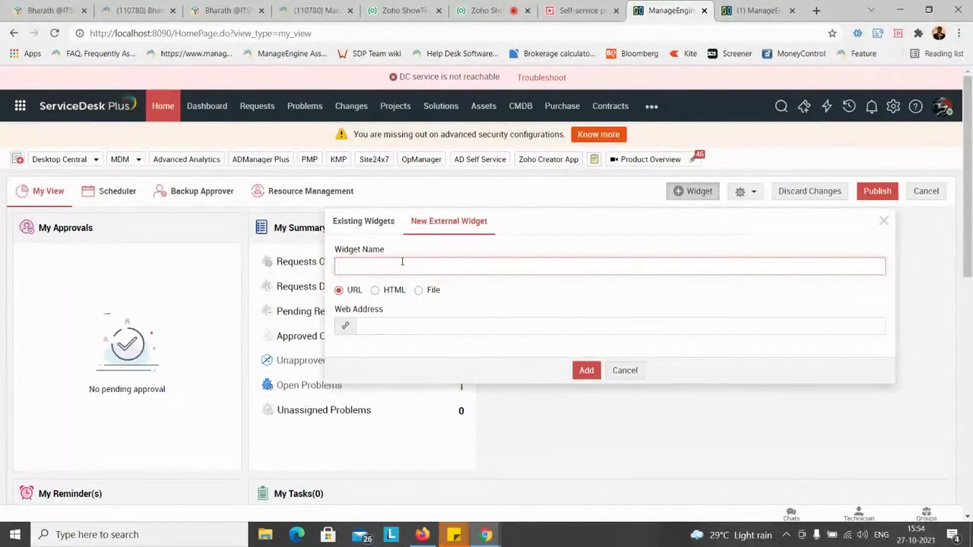
left_click(419, 288)
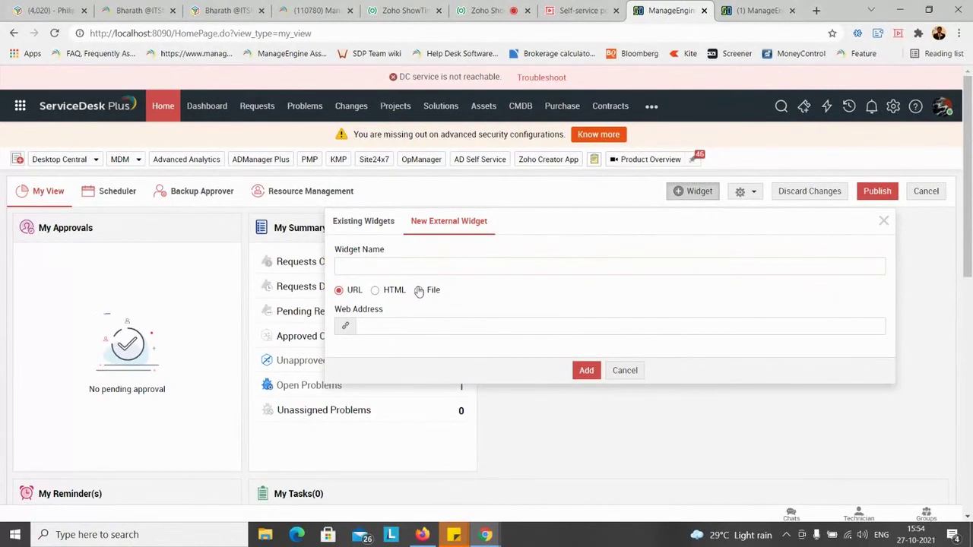
left_click(418, 291)
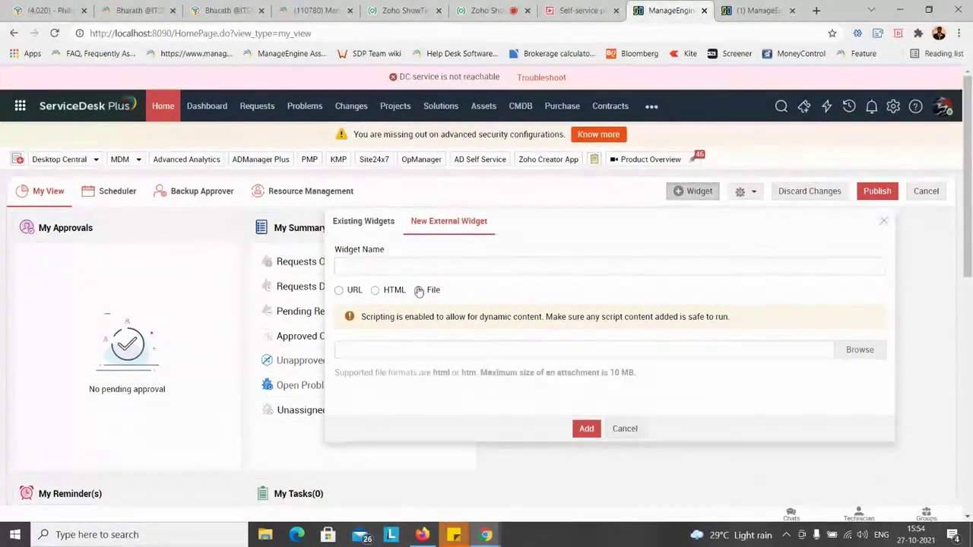
left_click(419, 290)
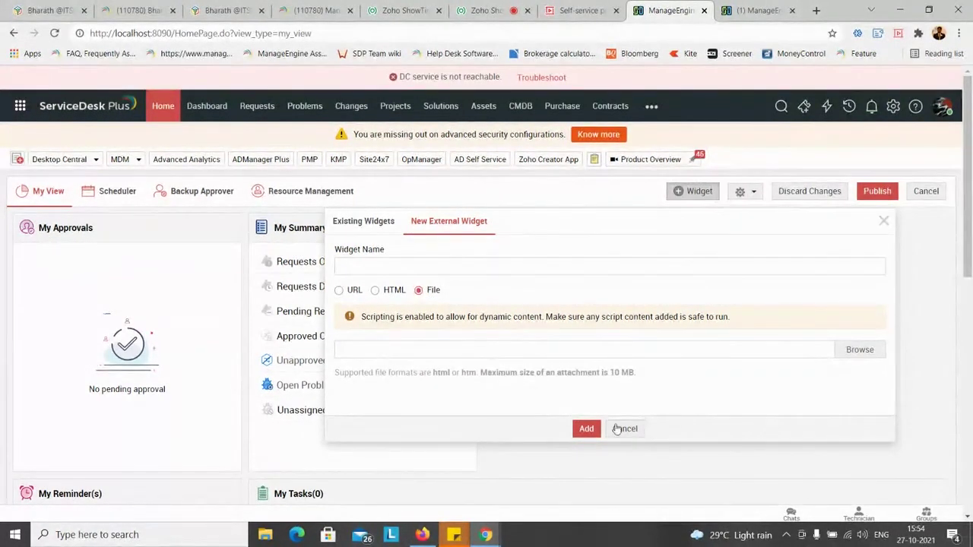
left_click(624, 429)
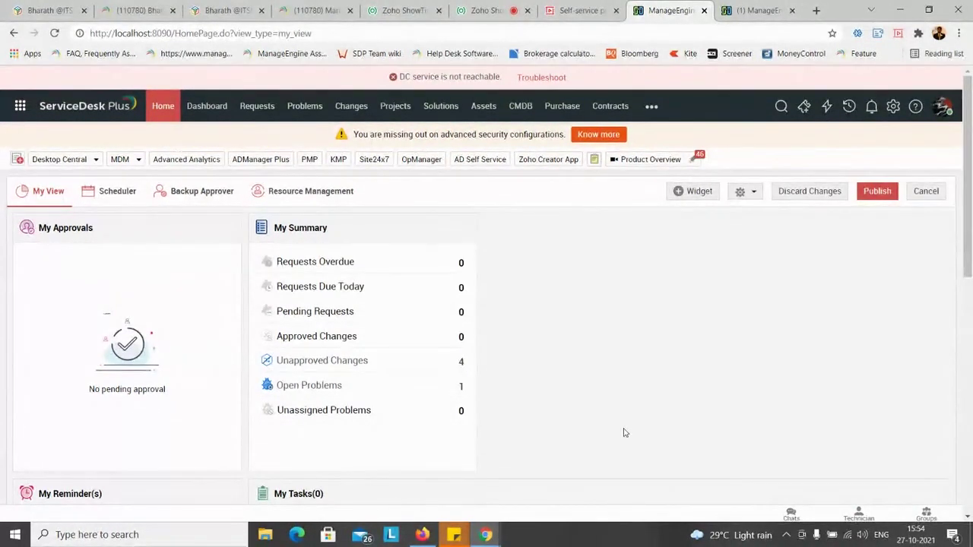
- Switch to the hosted ServiceDesk Plus demo, go to its ESM Portal and open the IT Helpdesk home page
left_click(748, 9)
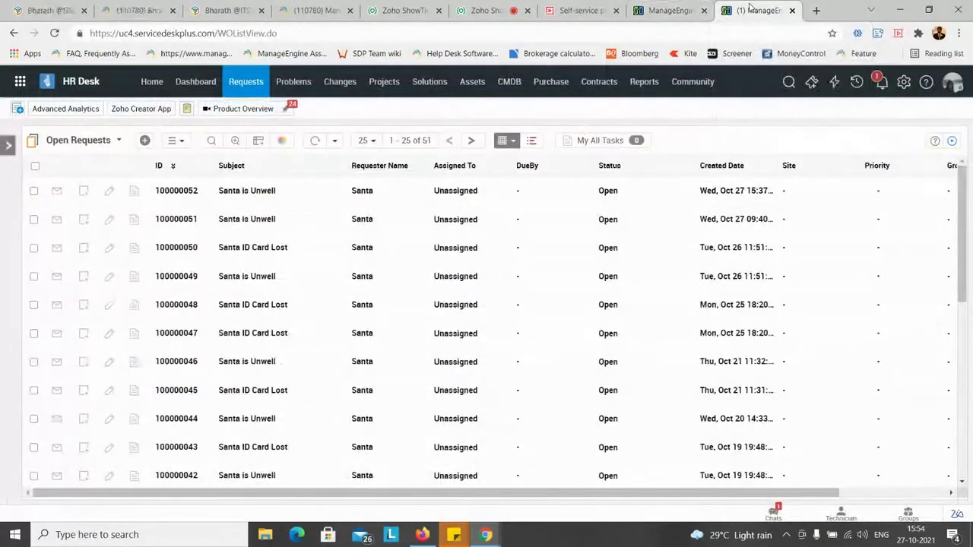
left_click(20, 82)
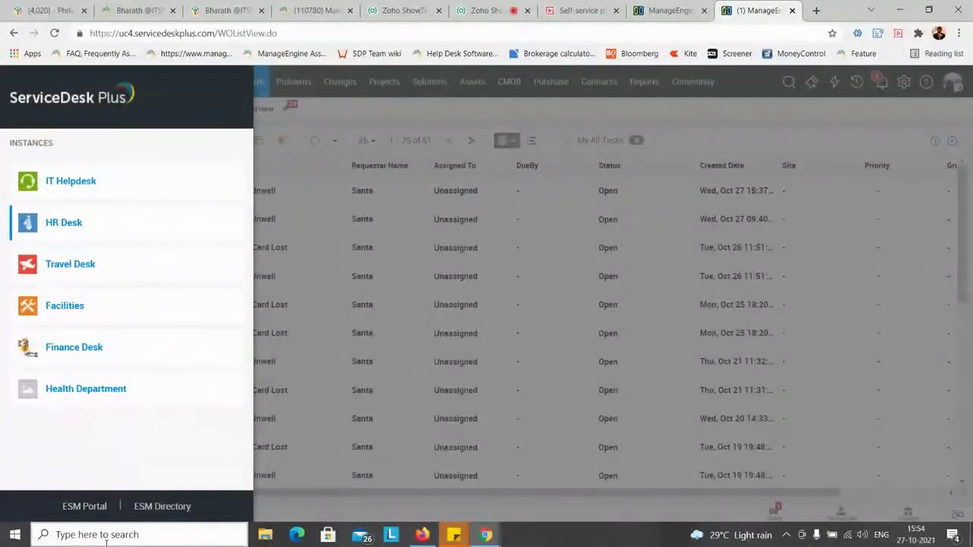
left_click(81, 508)
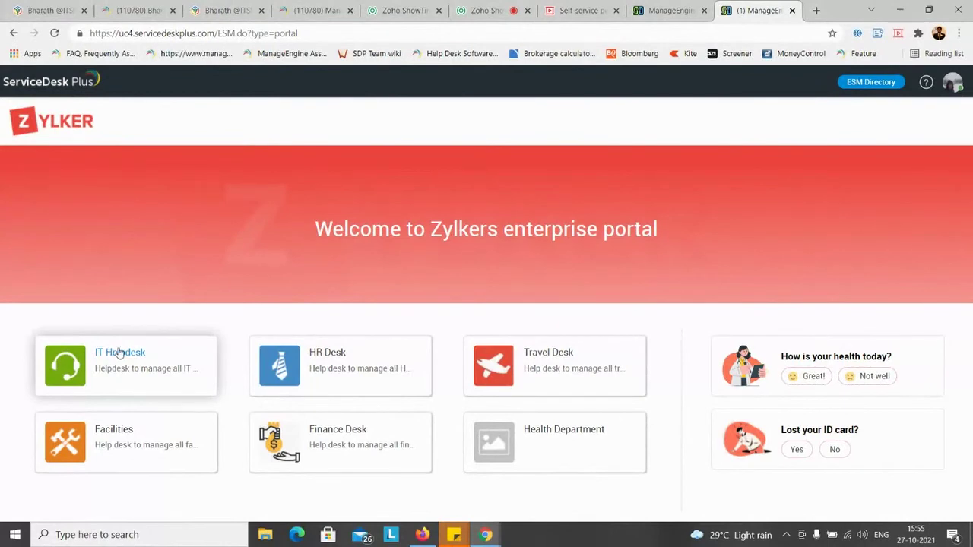
left_click(119, 354)
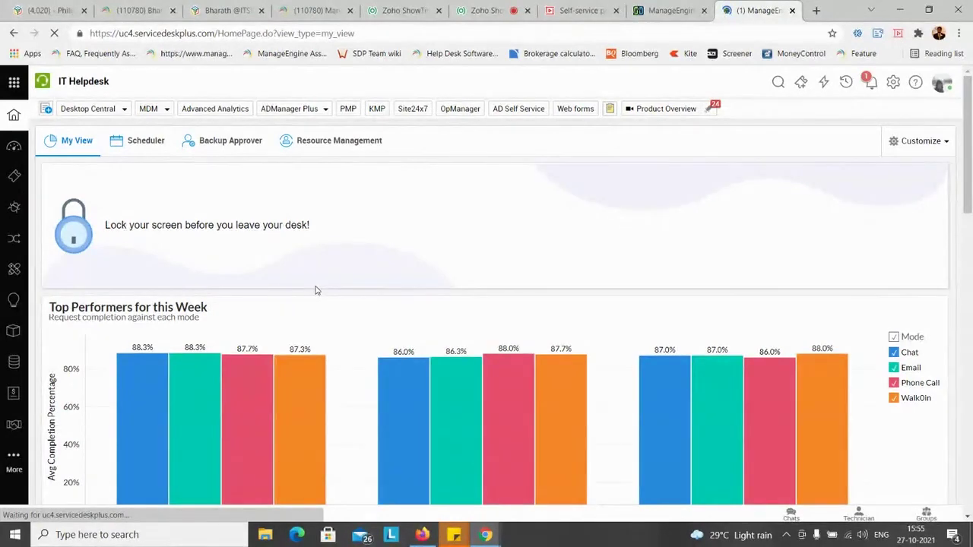
- Examine the Top Performers for this Week, Happy Users and Unhappy Users charts on the IT Helpdesk home page
scroll(317, 291, "down", 1)
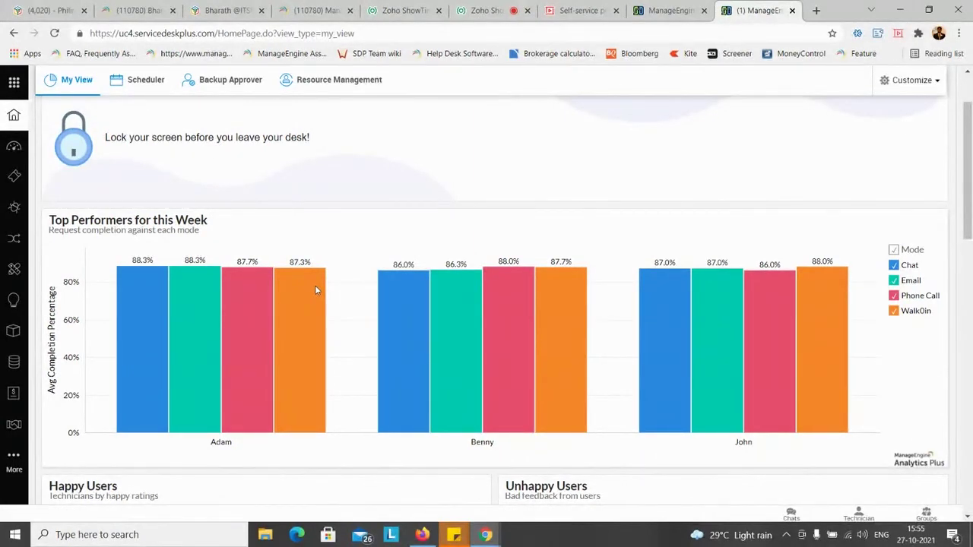
scroll(315, 285, "down", 3)
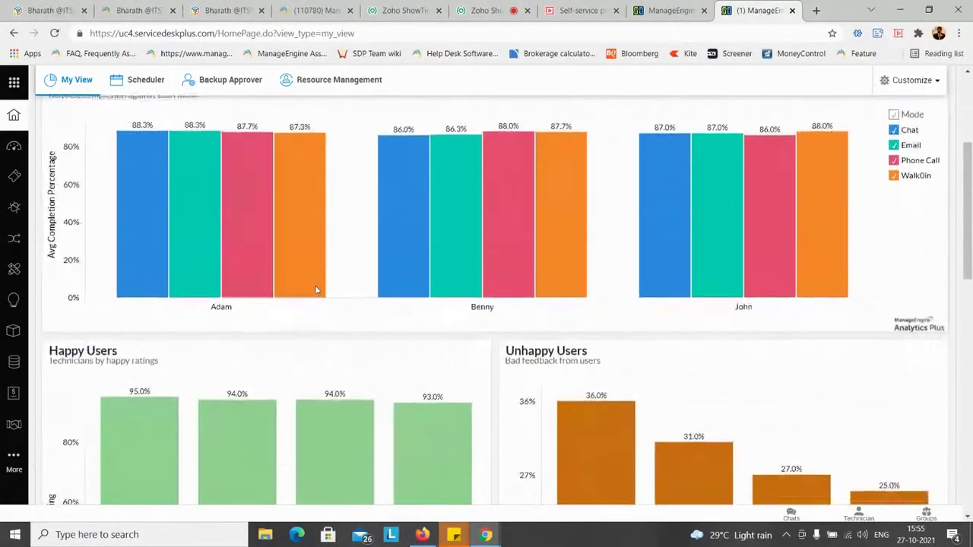
scroll(317, 291, "down", 2)
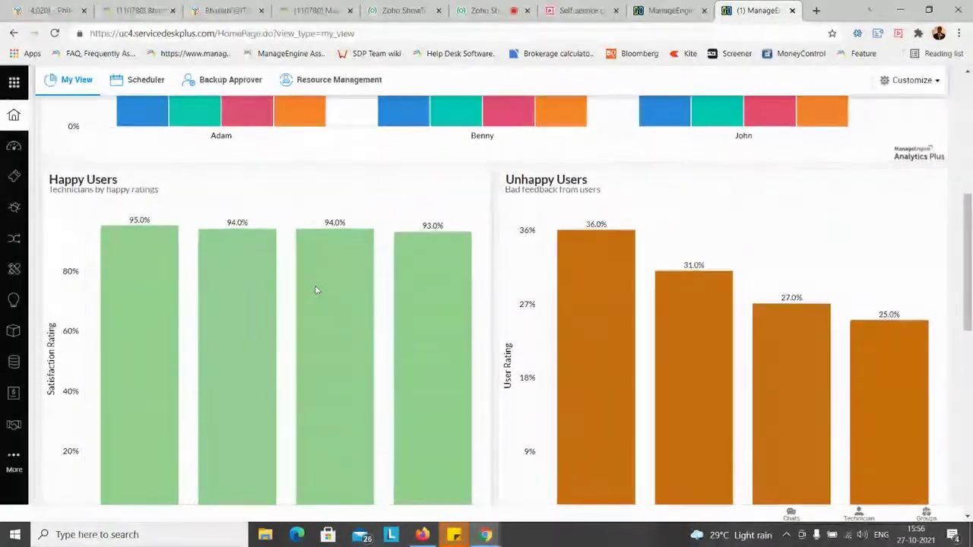
scroll(316, 289, "down", 1)
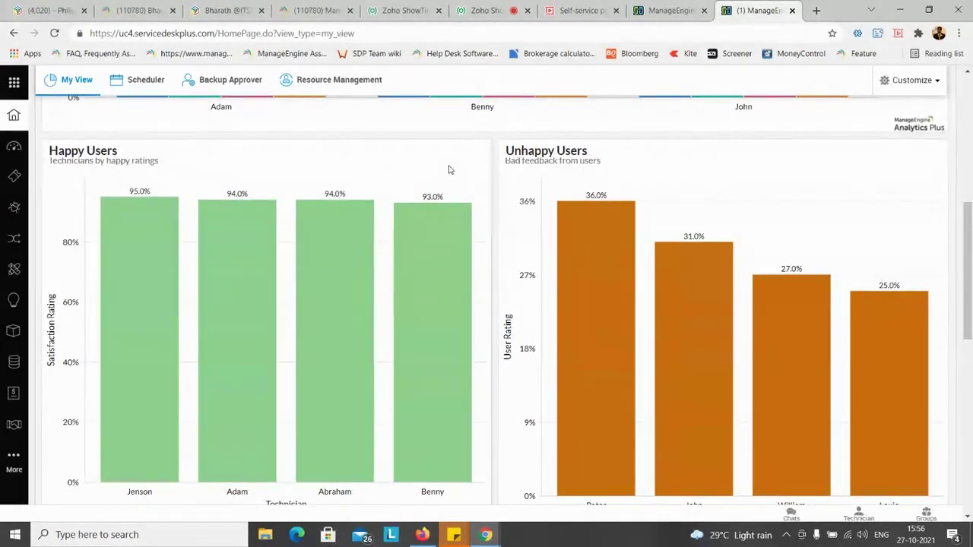
scroll(448, 169, "down", 1)
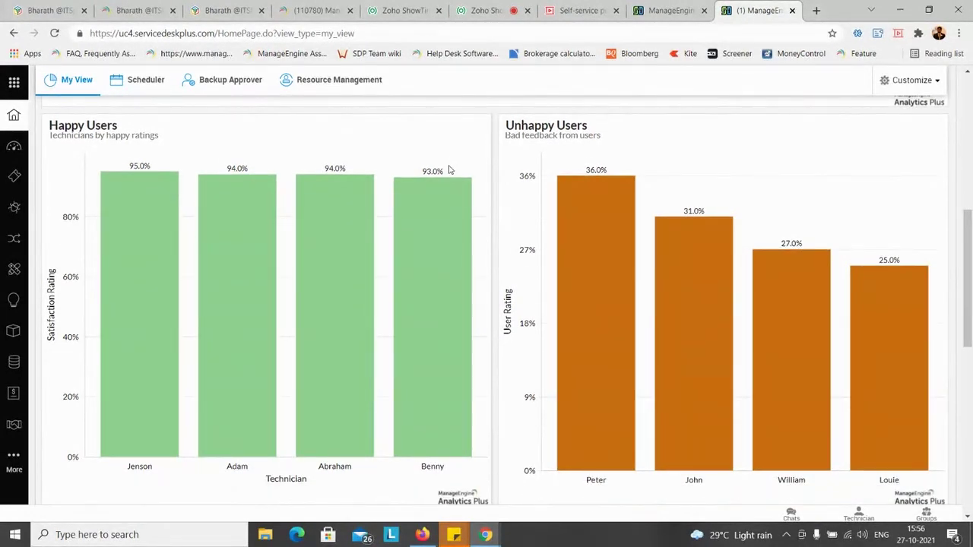
scroll(448, 170, "down", 1)
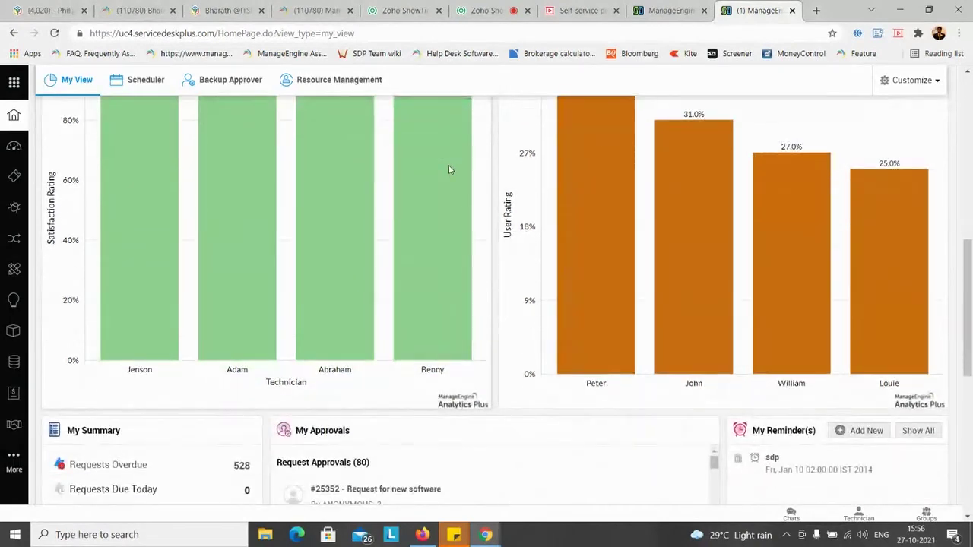
scroll(449, 169, "up", 2)
scroll(448, 170, "up", 3)
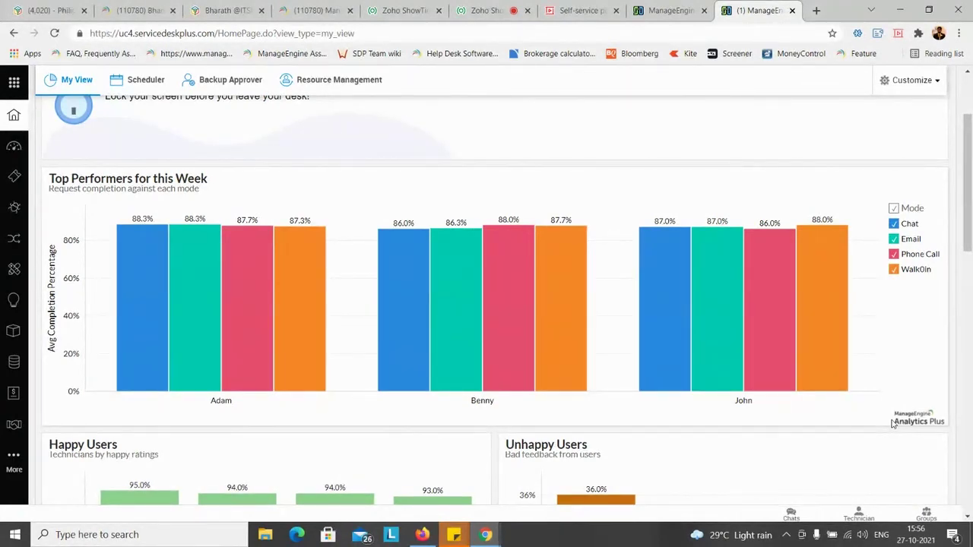
- Review the My Summary, My Approvals, My Reminder(s), My Tasks and Announcements widgets on the IT Helpdesk home page
scroll(893, 423, "down", 7)
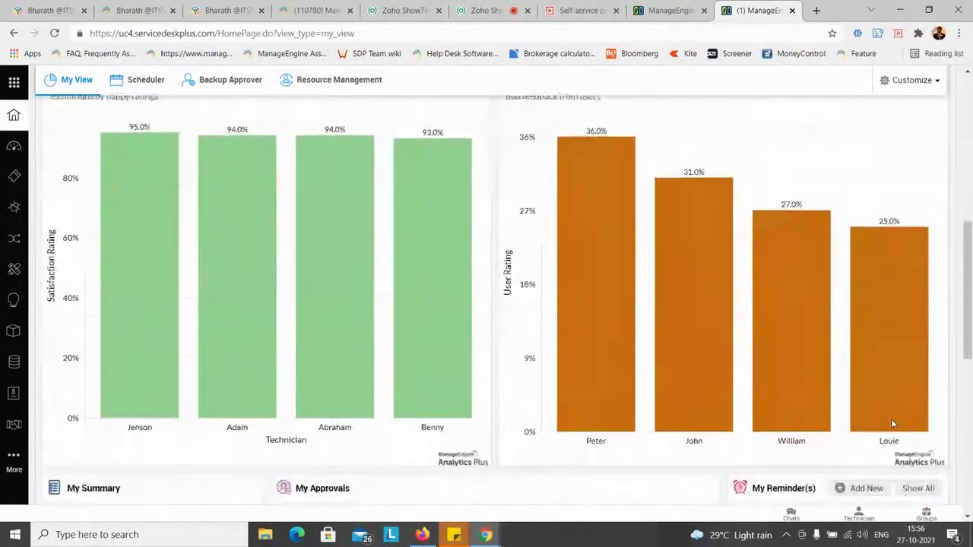
scroll(890, 424, "down", 2)
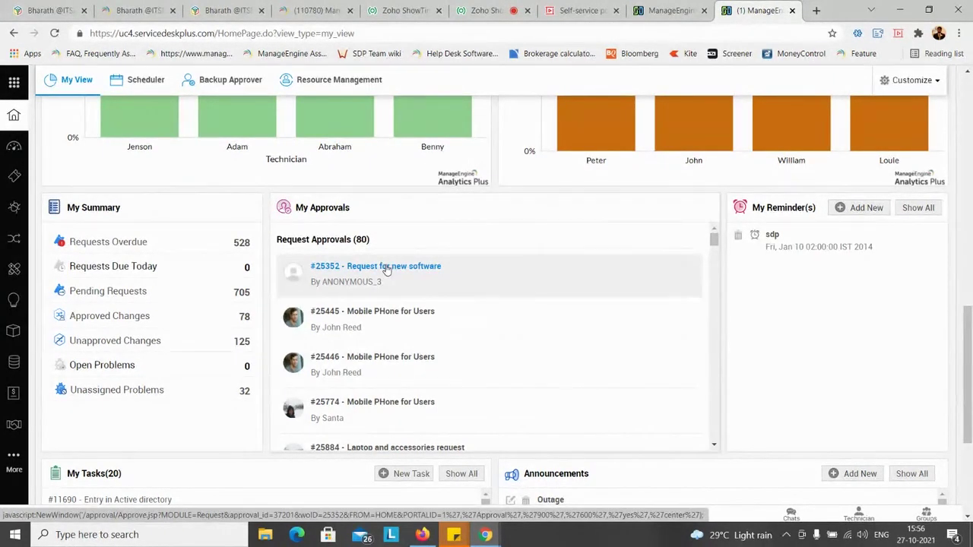
scroll(386, 270, "down", 3)
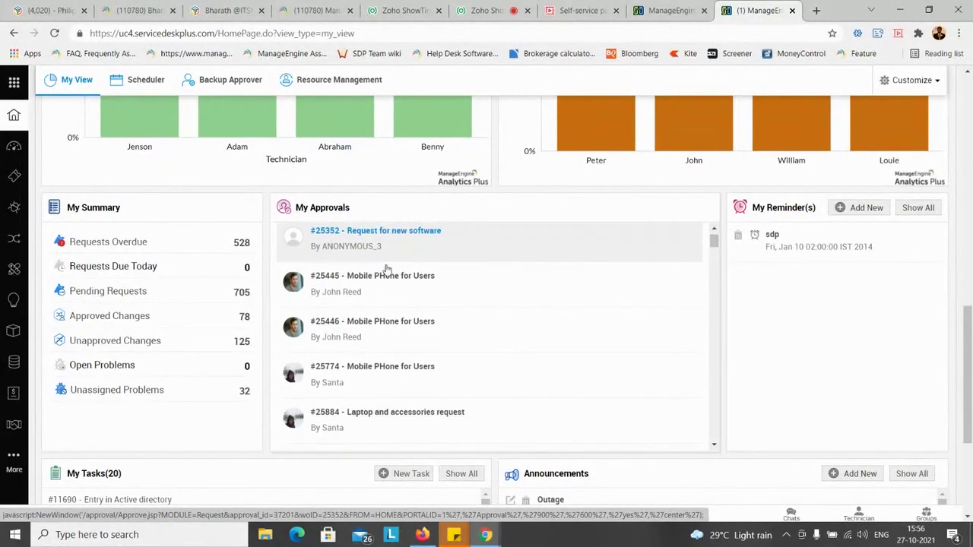
scroll(726, 409, "down", 5)
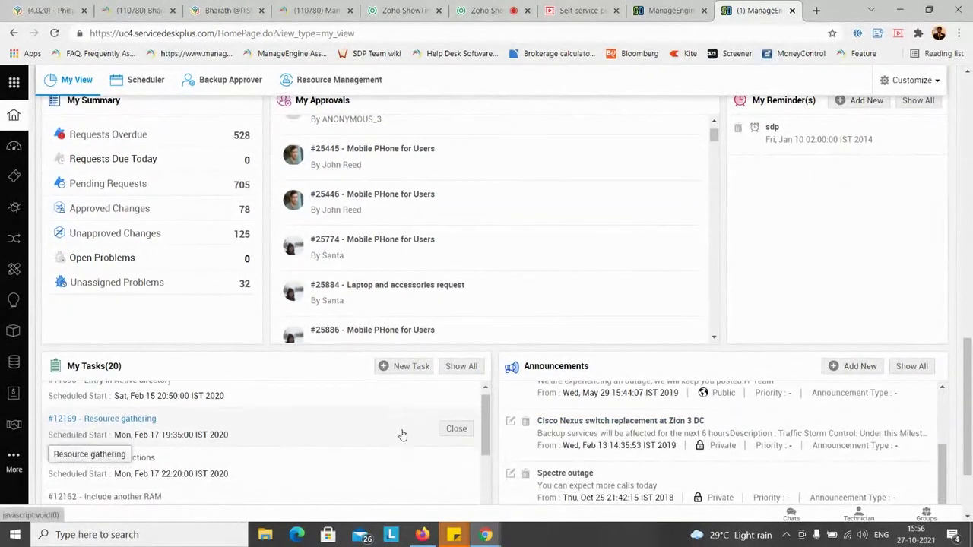
scroll(403, 433, "down", 2)
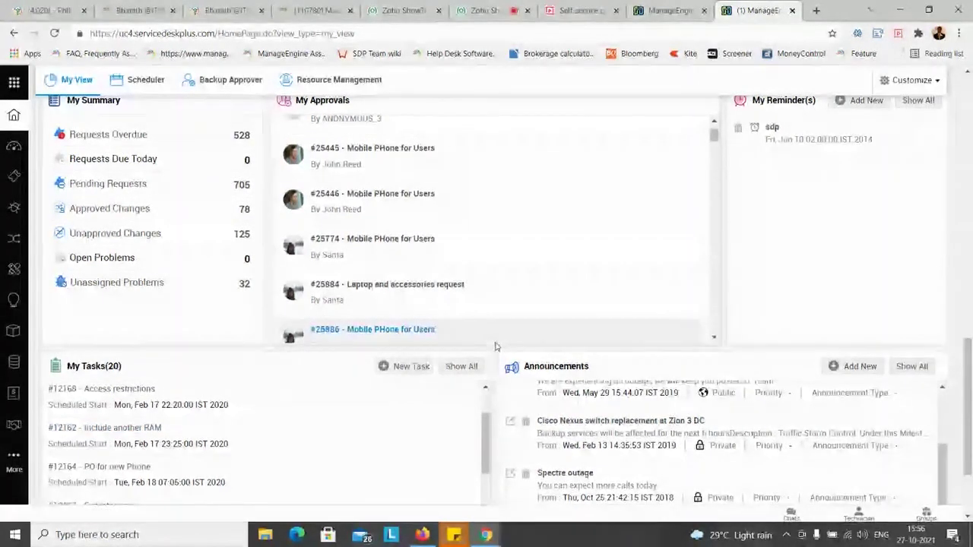
scroll(495, 338, "down", 1)
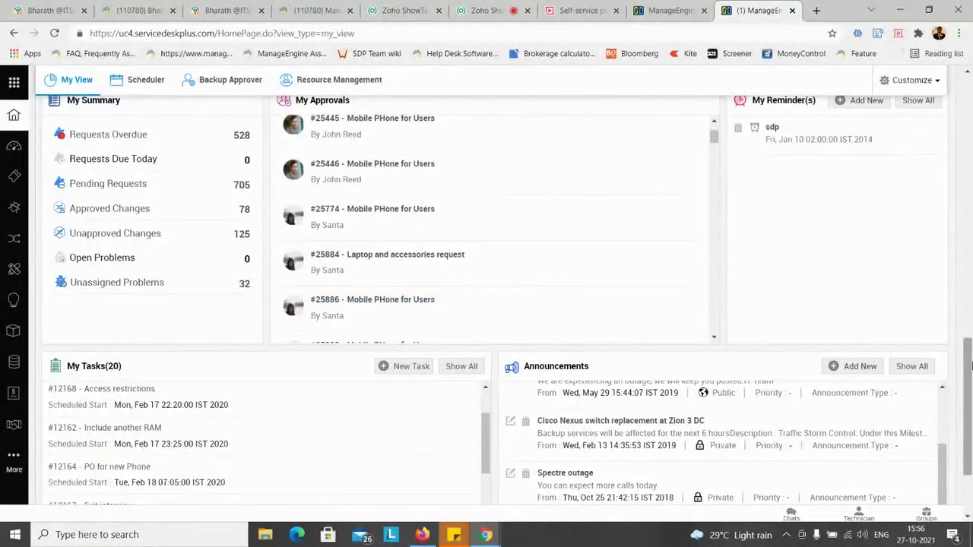
scroll(951, 364, "down", 3)
scroll(842, 372, "up", 2)
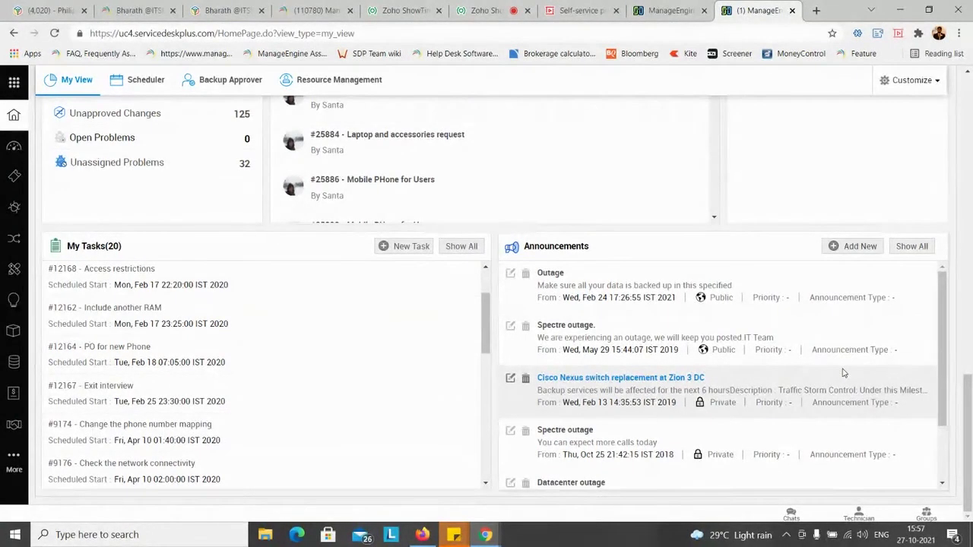
scroll(843, 372, "down", 1)
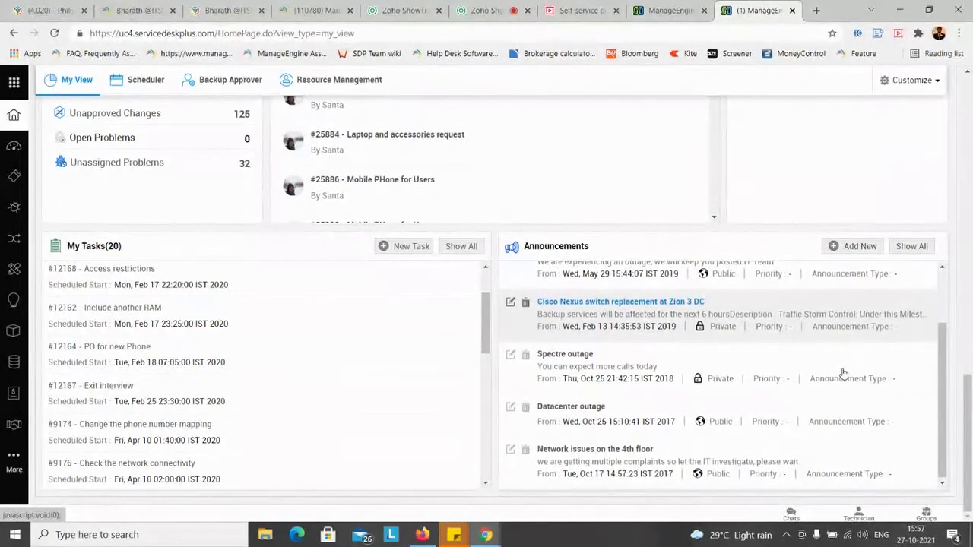
scroll(843, 372, "up", 1)
scroll(842, 372, "up", 1)
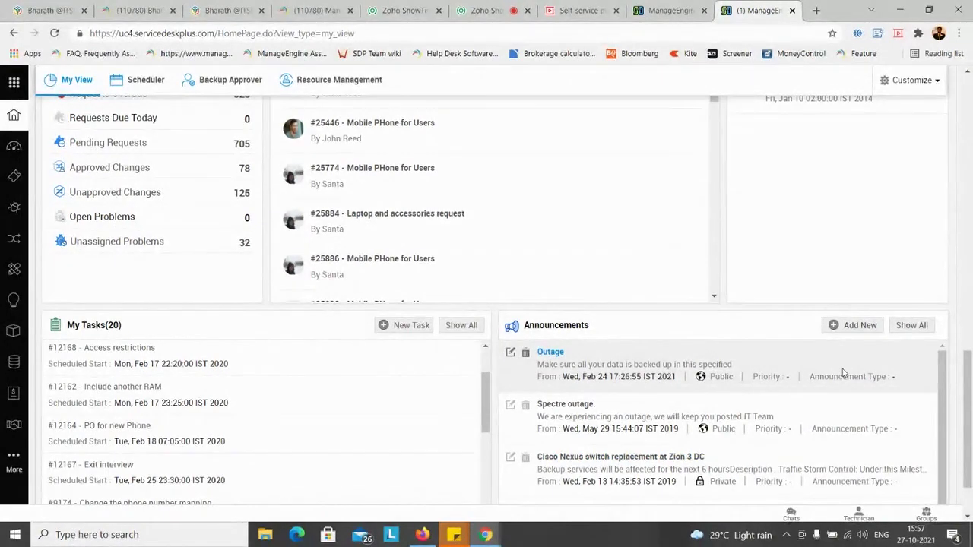
scroll(847, 418, "up", 7)
scroll(849, 419, "up", 5)
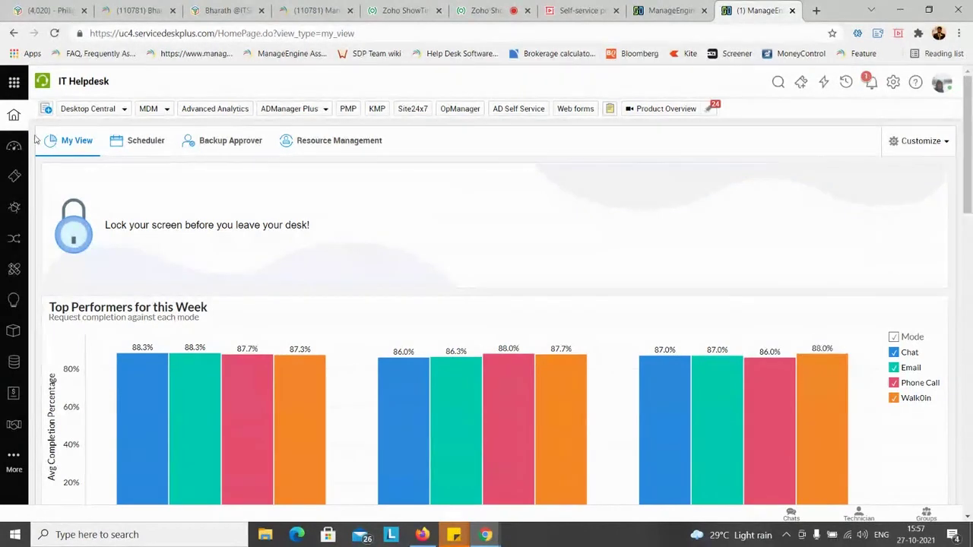
- Open the HR Desk instance and examine its Employee Happiness and Attrition vs Hiring charts, My Approvals and Announcements
left_click(10, 85)
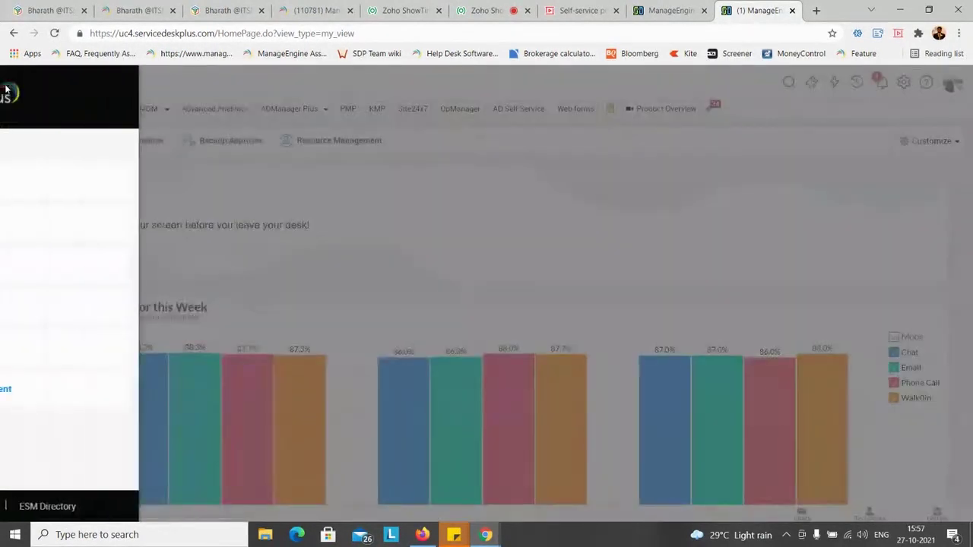
left_click(52, 220)
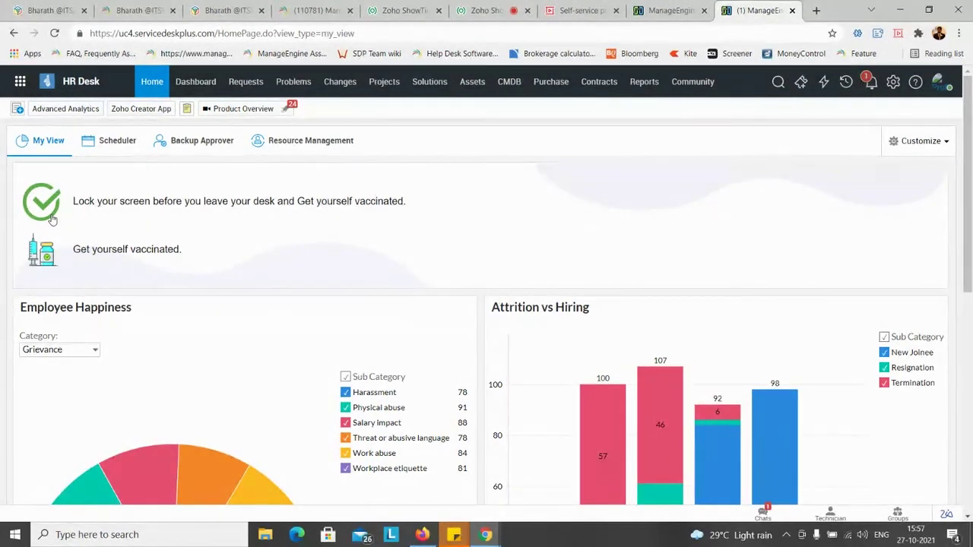
scroll(375, 294, "down", 2)
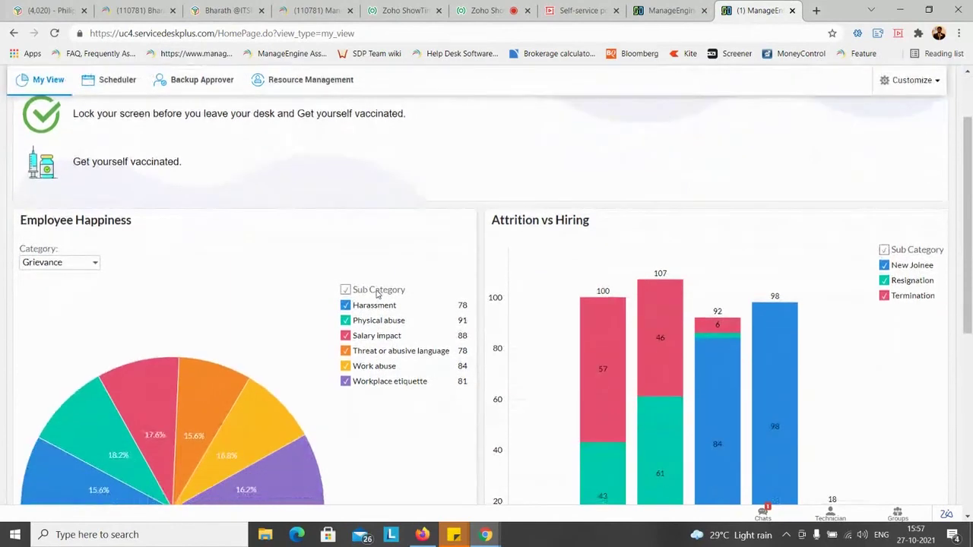
scroll(377, 295, "up", 1)
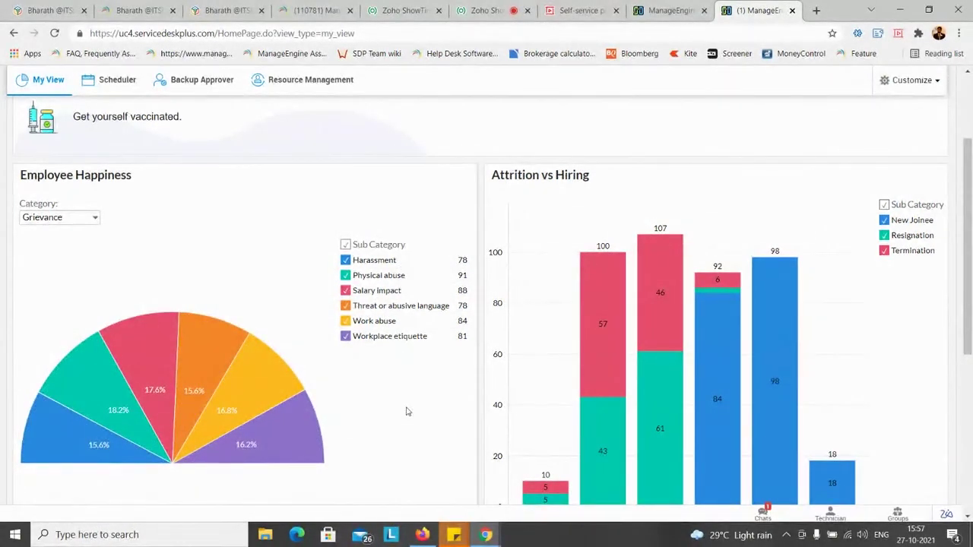
scroll(407, 411, "down", 1)
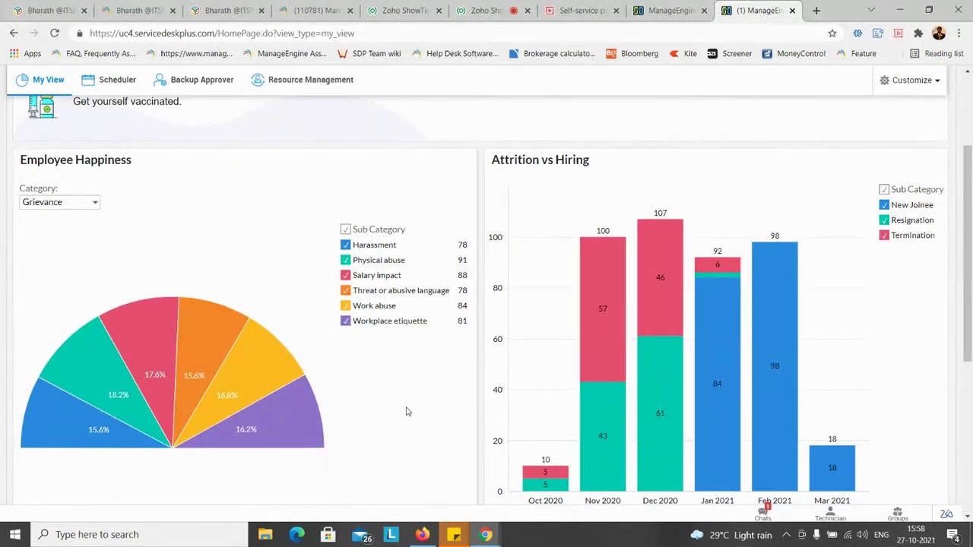
scroll(406, 411, "down", 1)
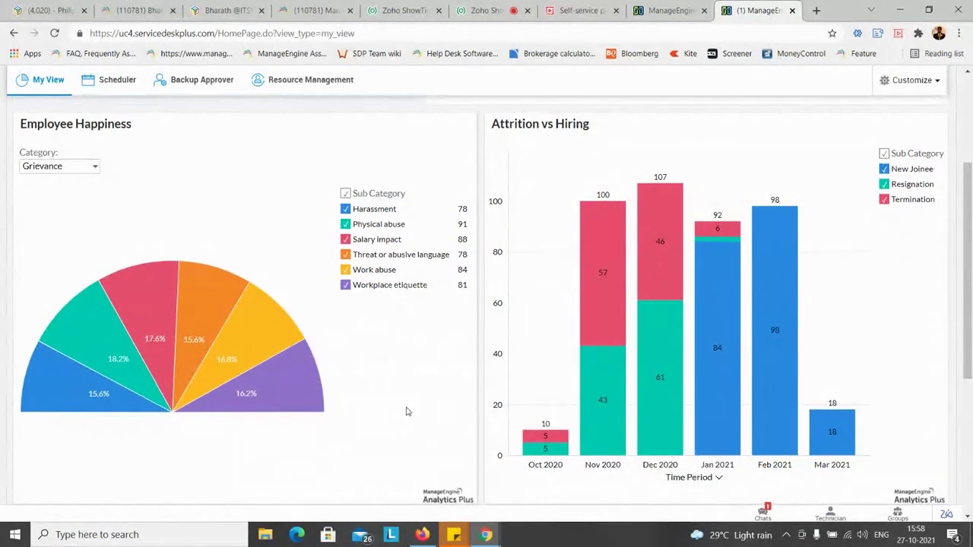
scroll(406, 411, "down", 2)
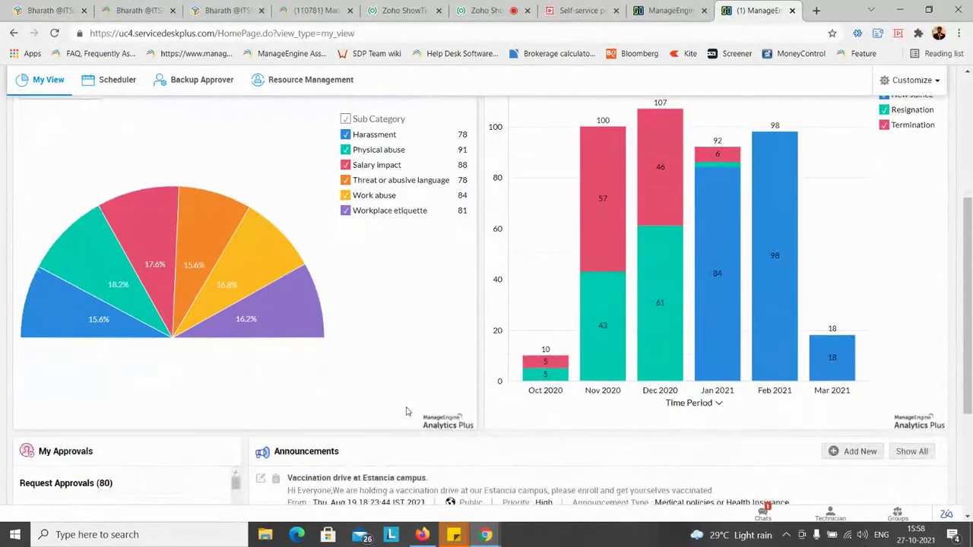
scroll(407, 411, "down", 3)
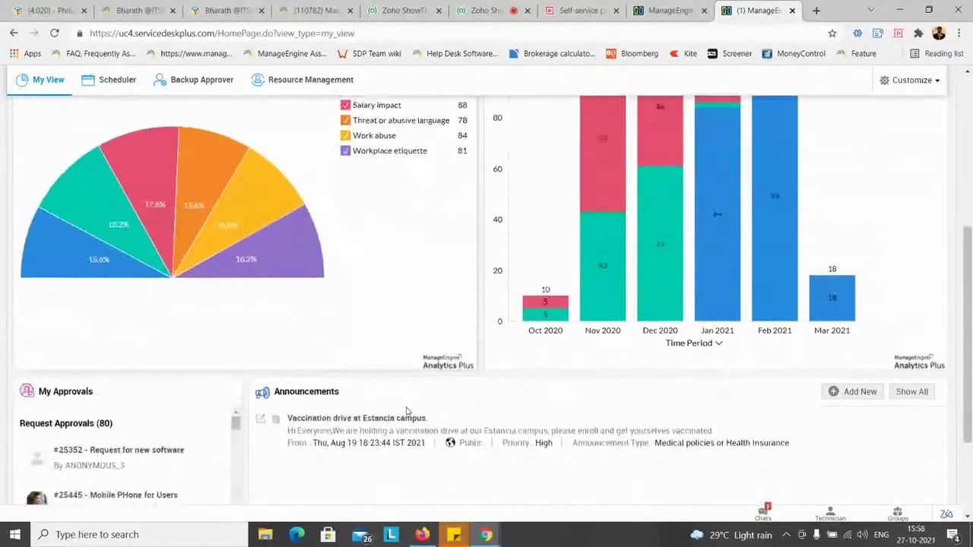
scroll(406, 412, "down", 1)
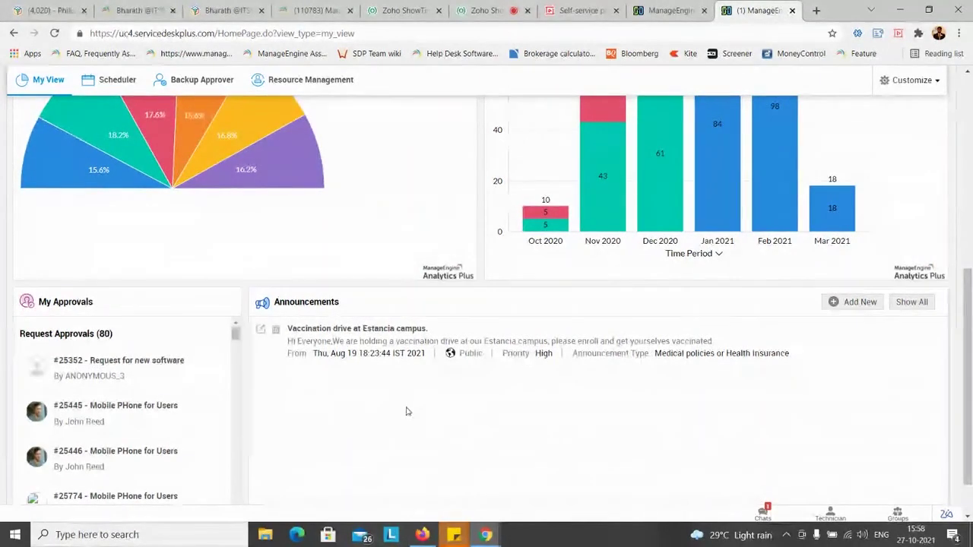
- Finish reviewing My Approvals and Announcements on the HR Desk home page and switch to the Facilities instance
scroll(406, 411, "down", 2)
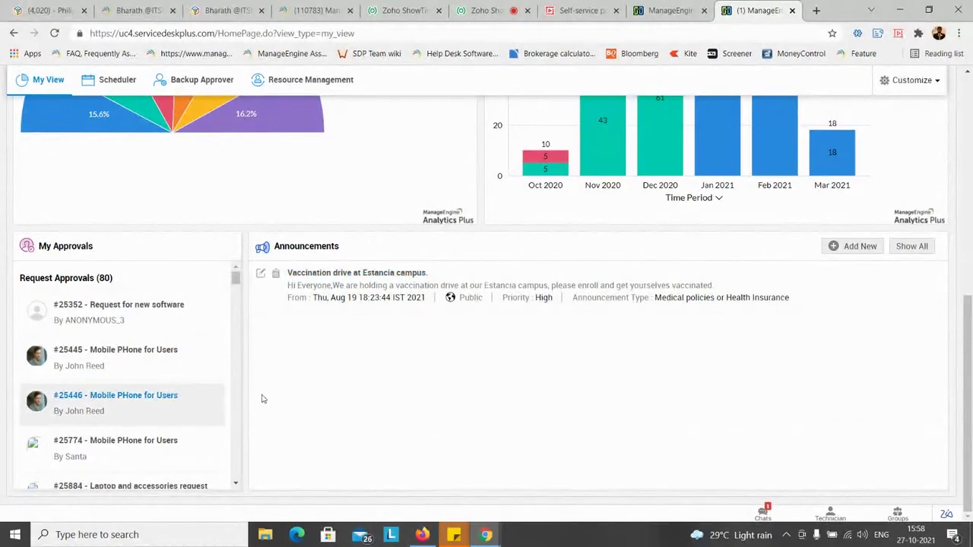
scroll(345, 398, "up", 10)
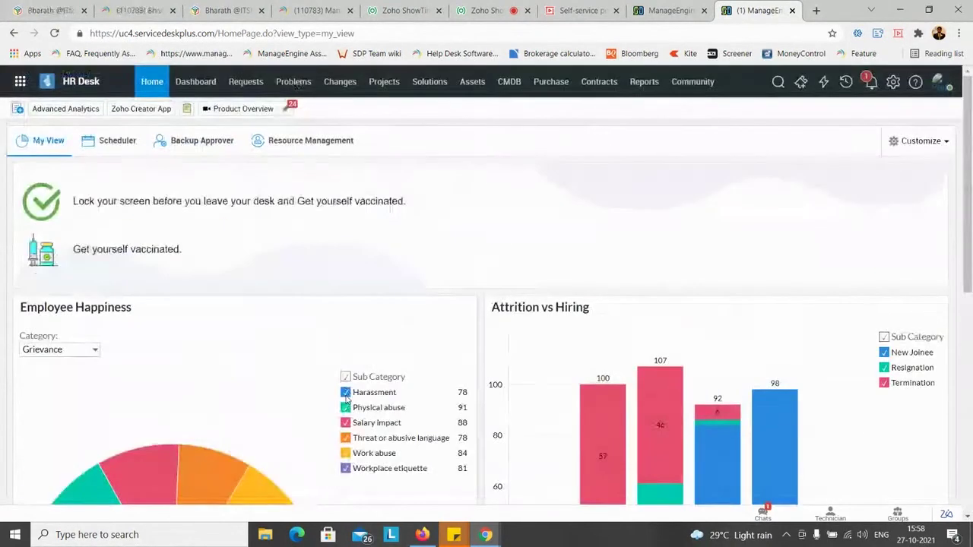
left_click(20, 80)
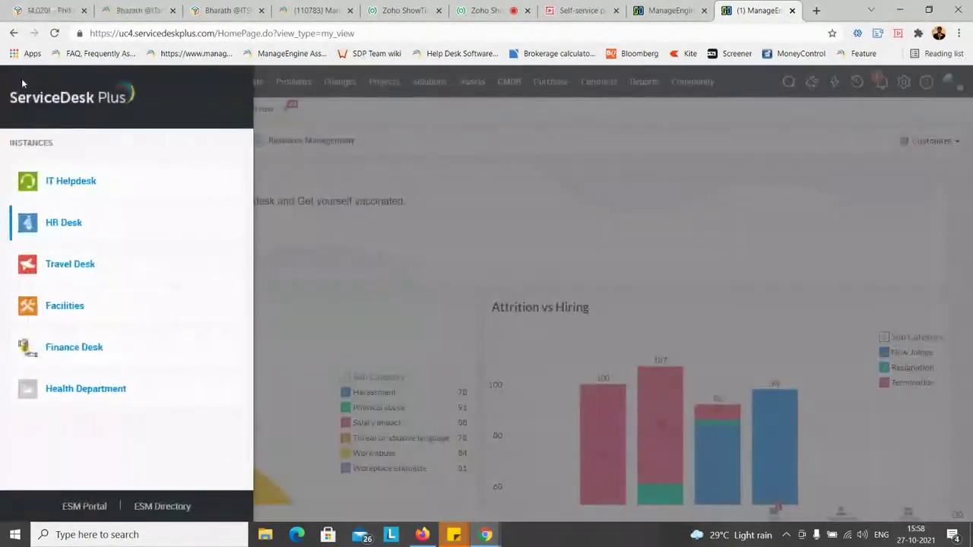
left_click(74, 309)
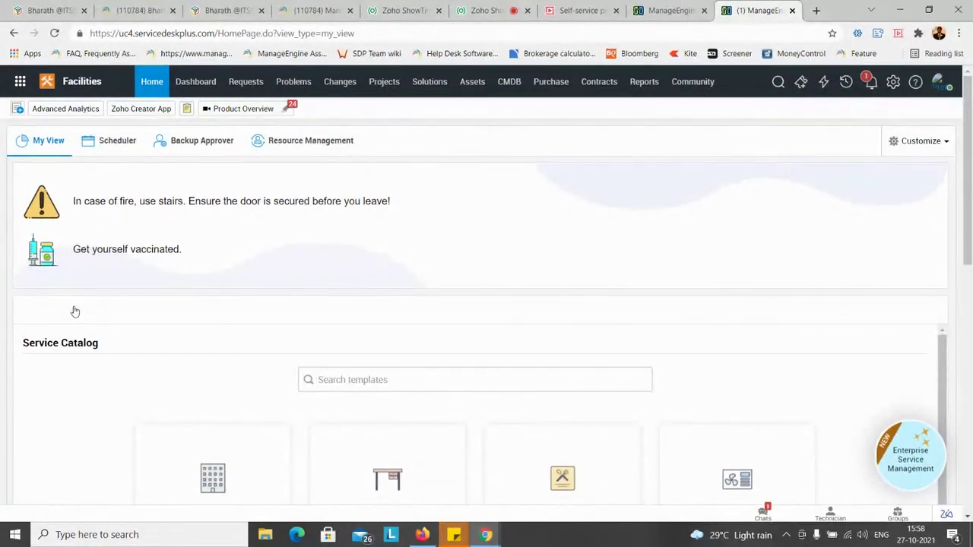
- Examine the Service Catalog, My Summary, My Approvals and My Reminder(s) widgets on the Facilities home page, and switch back to the slide presentation
scroll(74, 312, "down", 2)
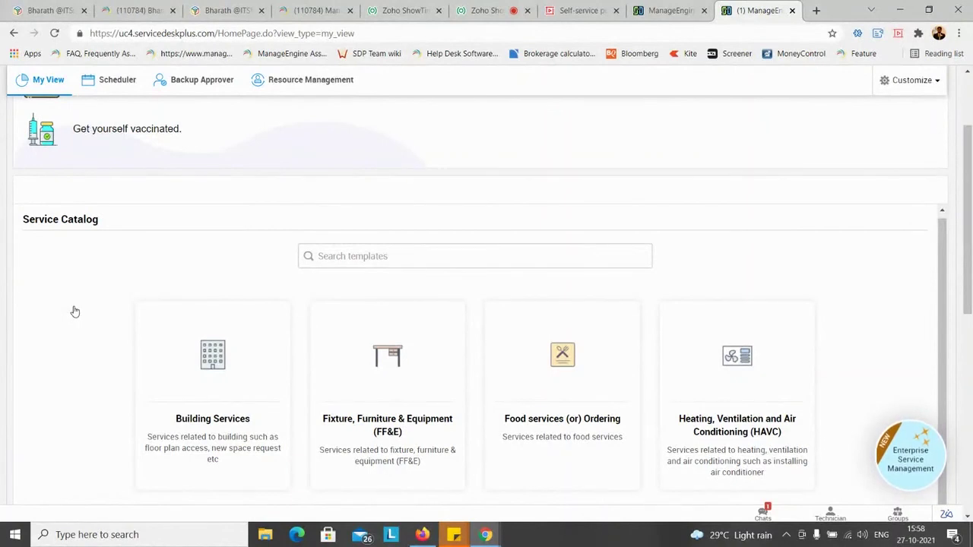
scroll(810, 355, "down", 1)
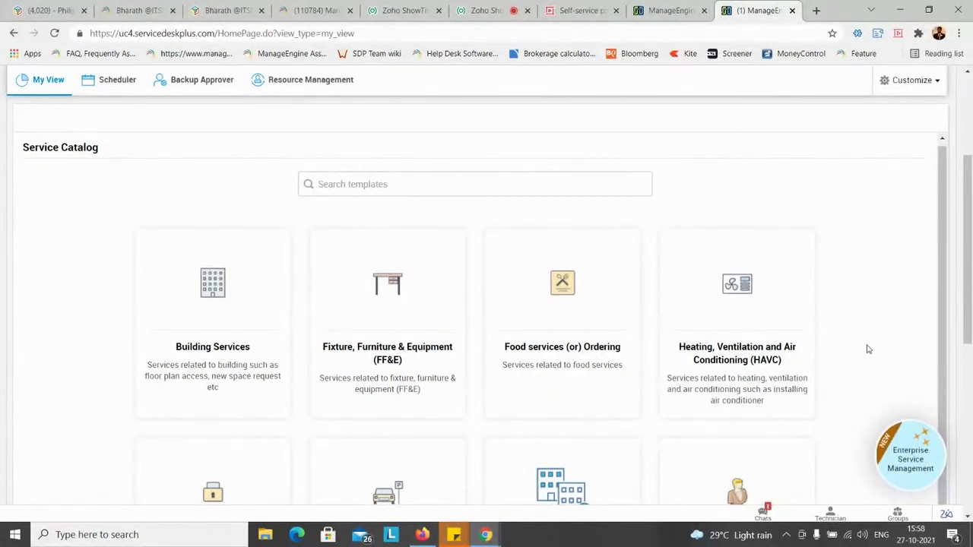
scroll(868, 349, "down", 2)
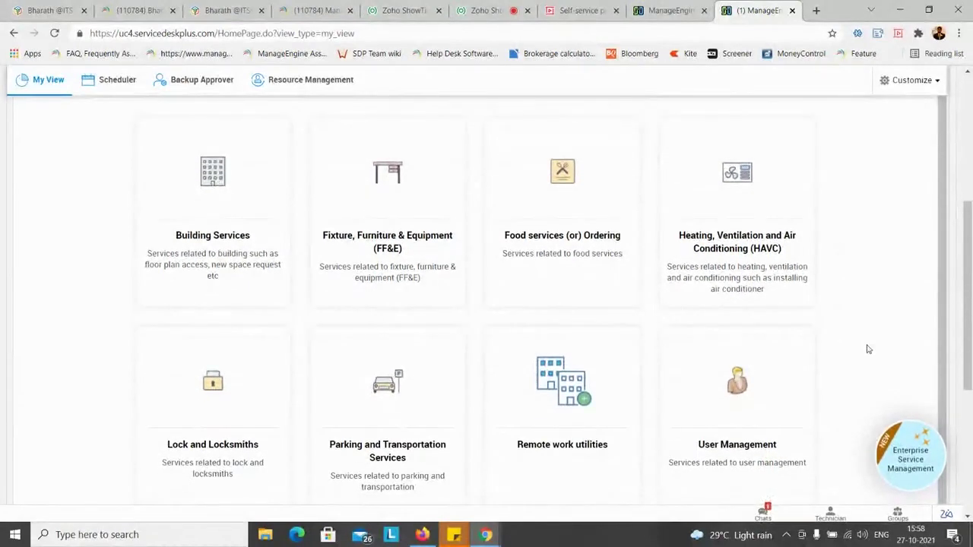
scroll(868, 348, "down", 3)
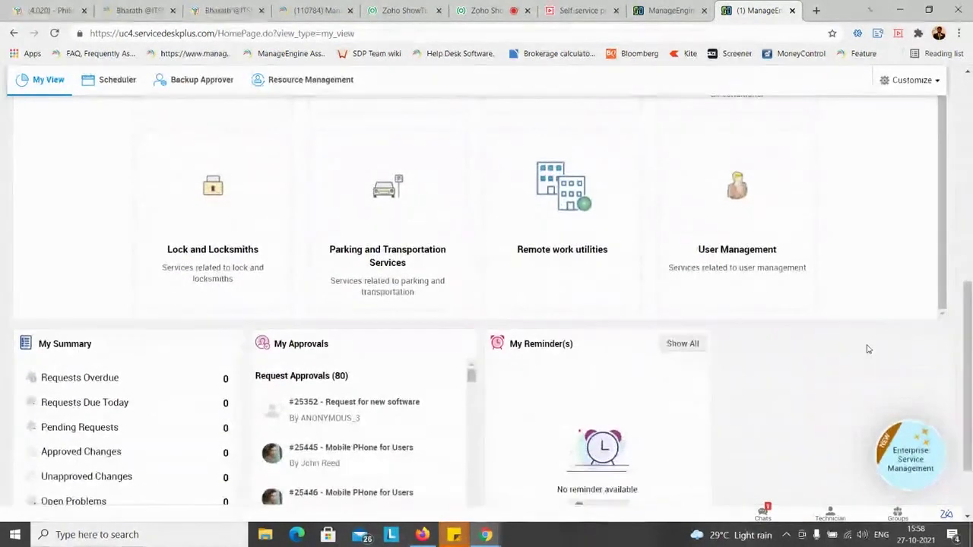
scroll(868, 349, "down", 1)
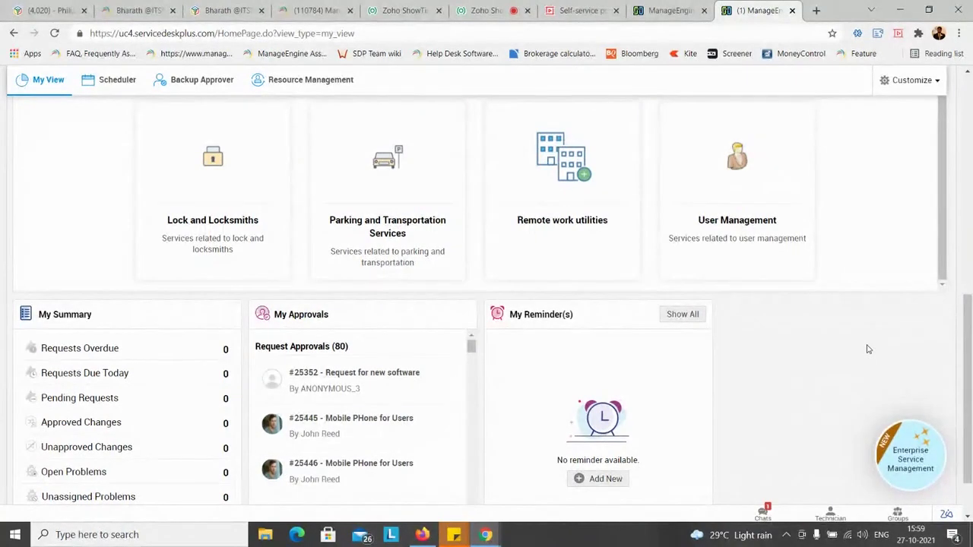
scroll(868, 349, "down", 1)
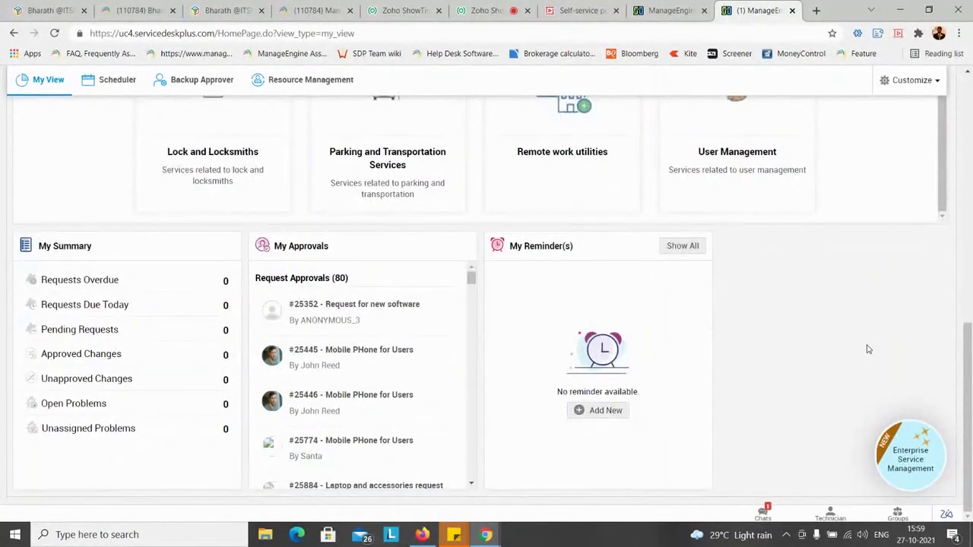
scroll(868, 349, "up", 5)
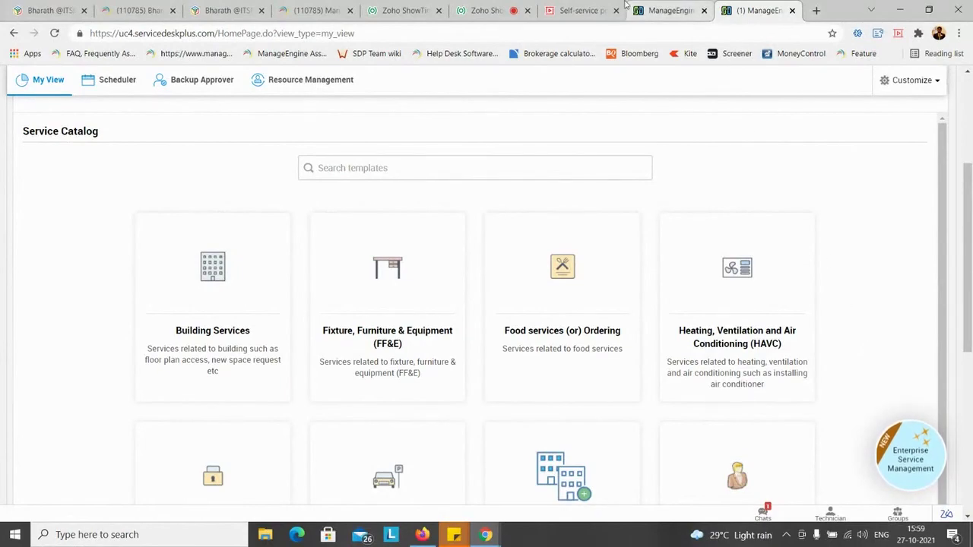
key("alt+Tab")
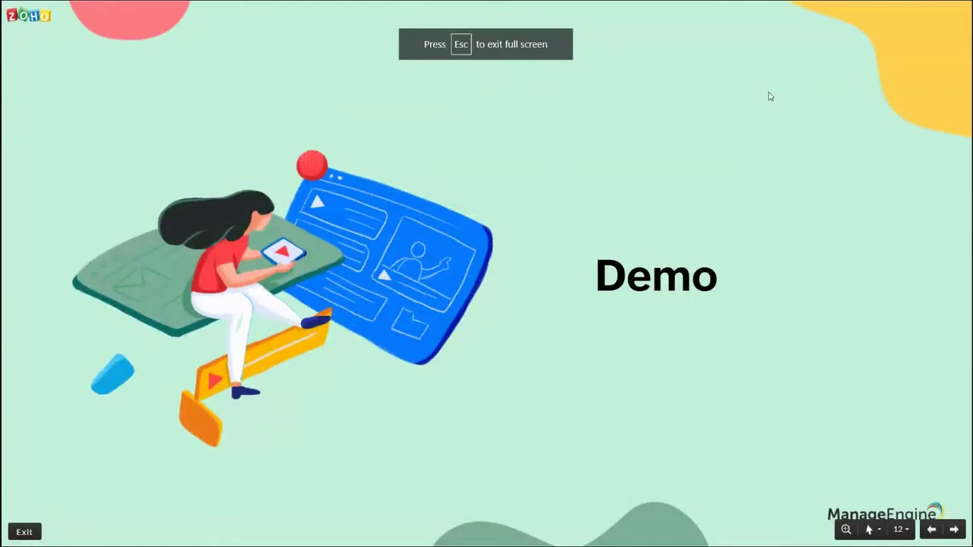